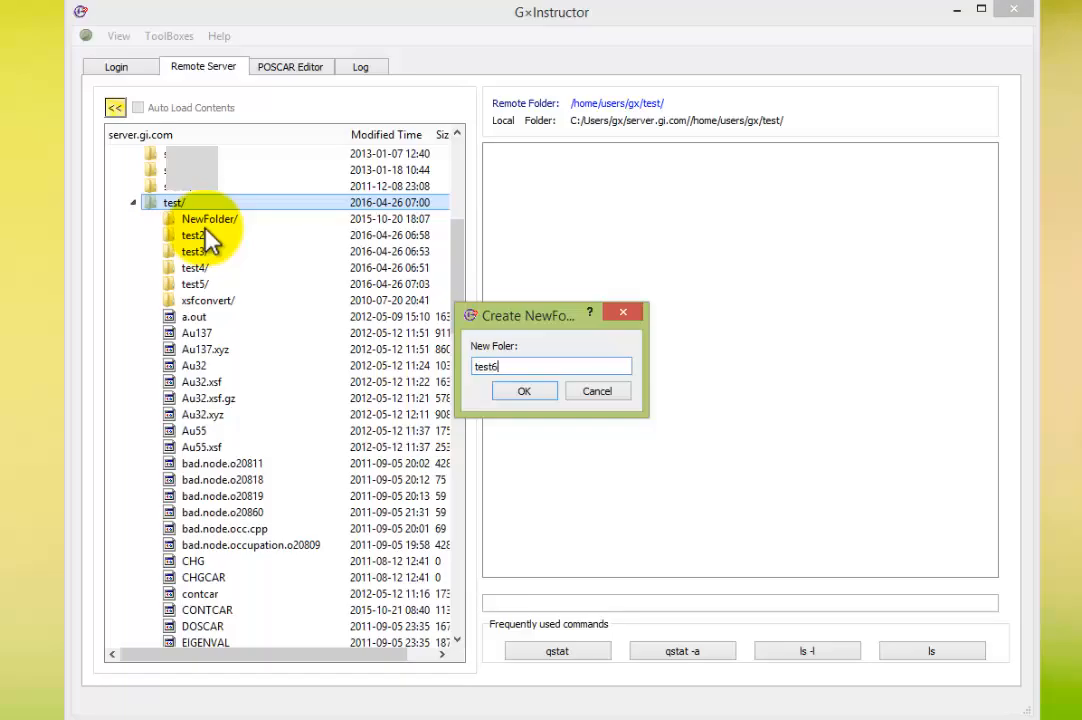
Create the test6 folder inside test and open the VASP calculation setup for that folder.
key("Return")
scroll(287, 325, "down", 18)
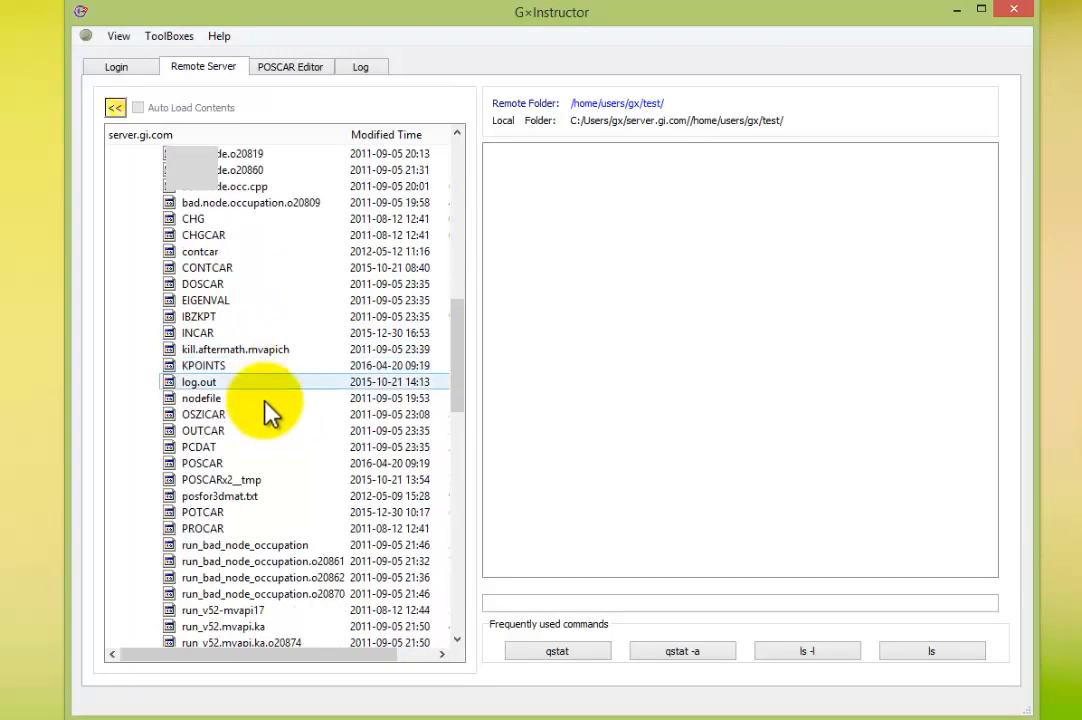
left_click(253, 470)
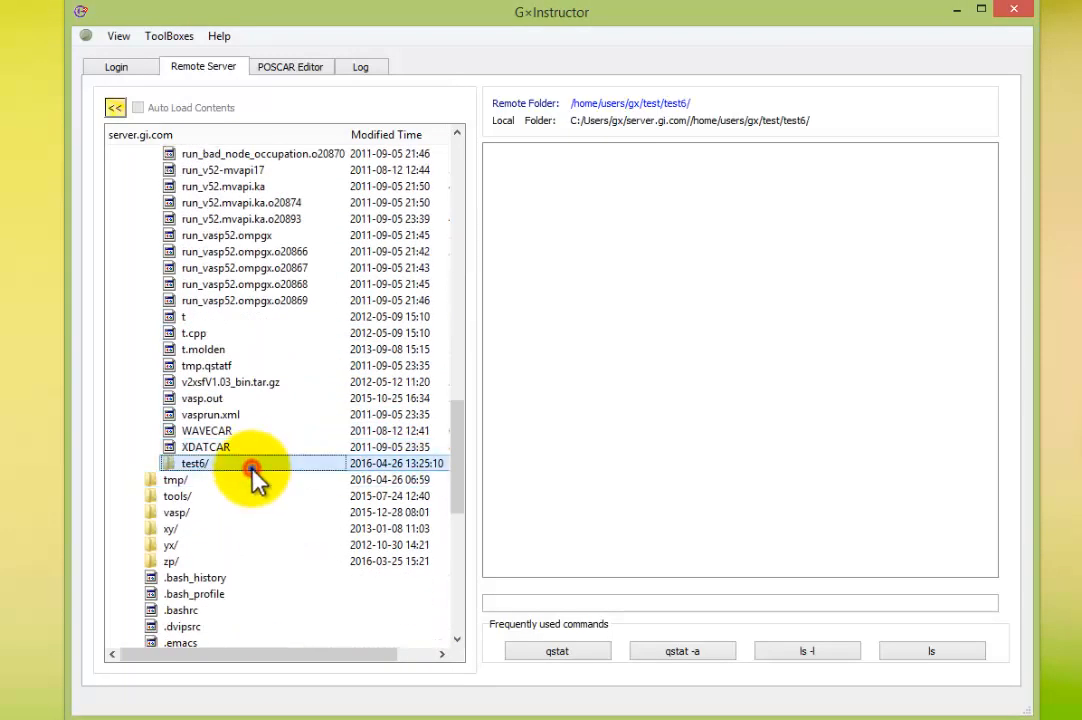
right_click(253, 470)
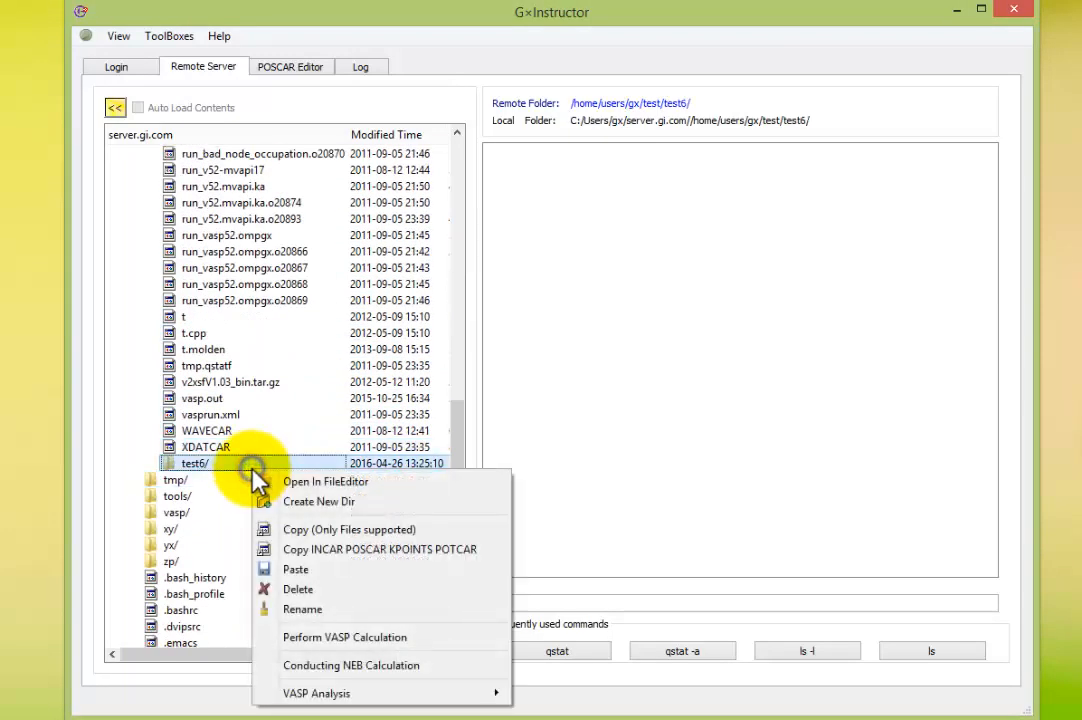
left_click(388, 640)
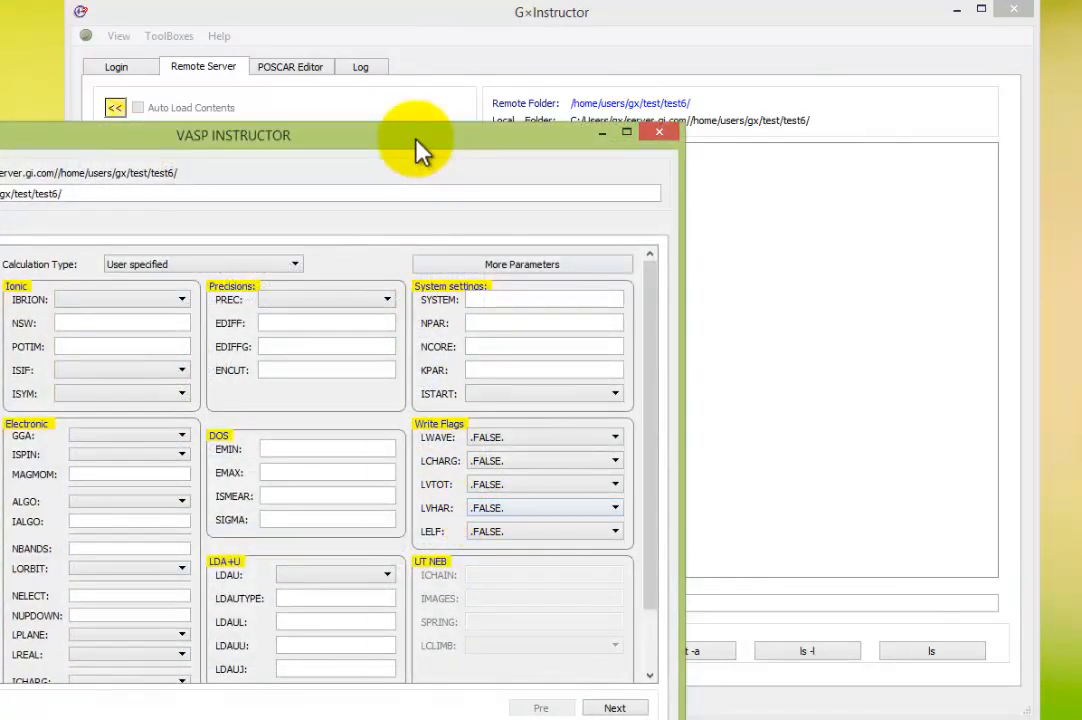
left_click_drag(415, 150, 718, 39)
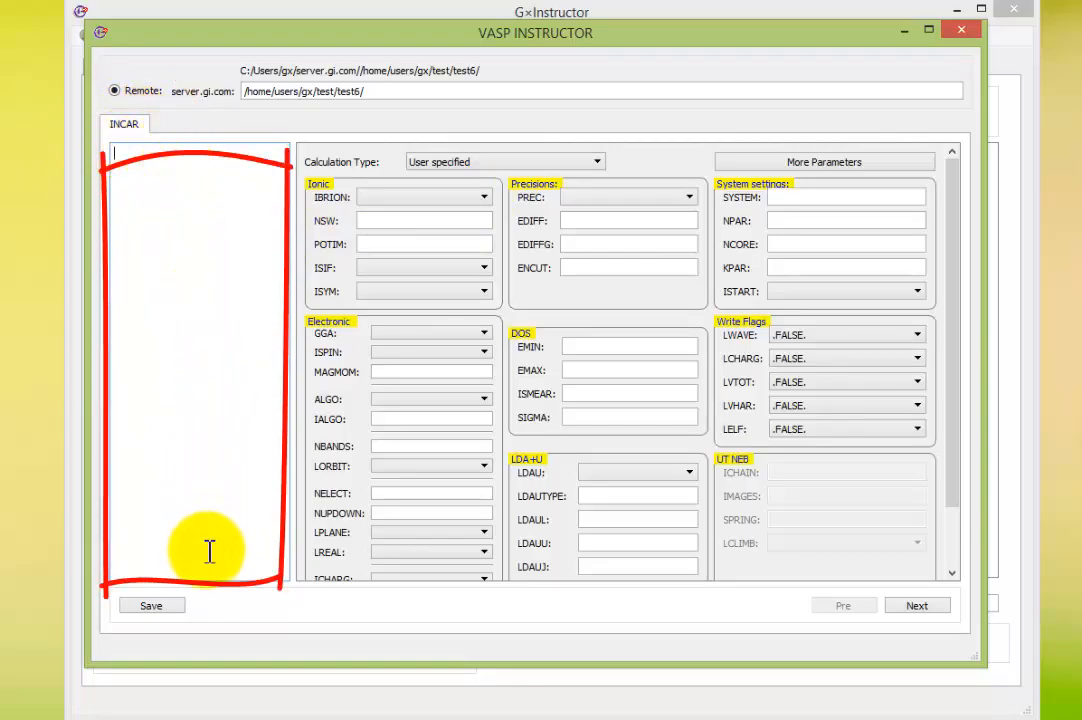
left_click_drag(951, 480, 930, 430)
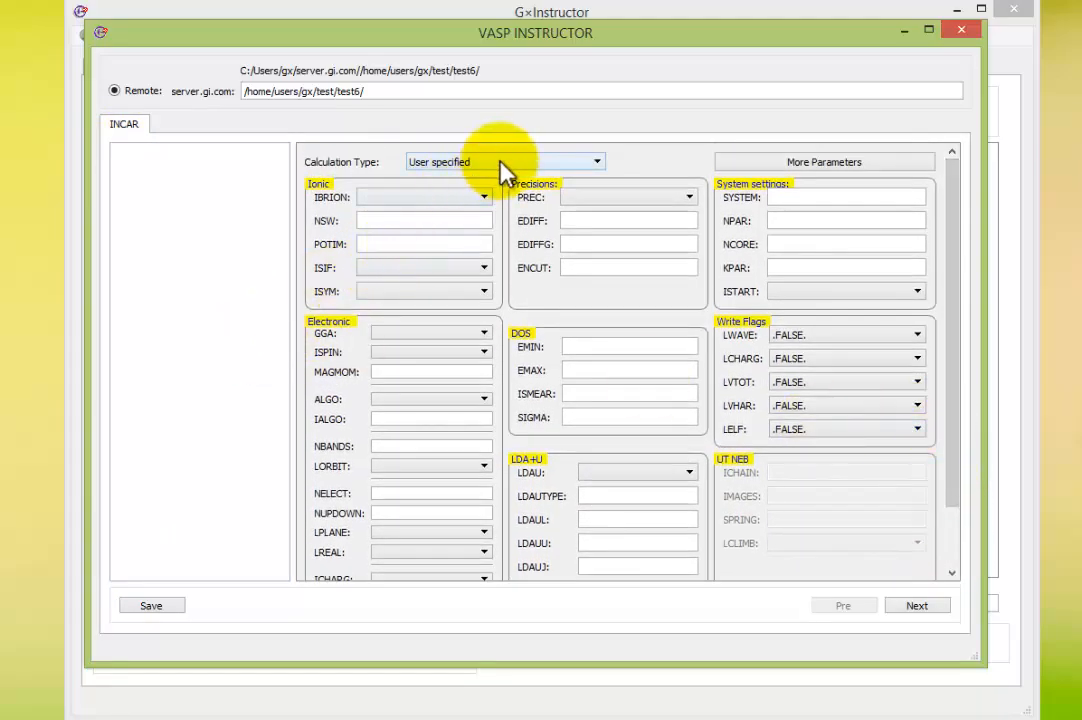
Set the ionic parameters IBRION to 1, ISIF to 2 and ISYM to 0.
left_click(405, 198)
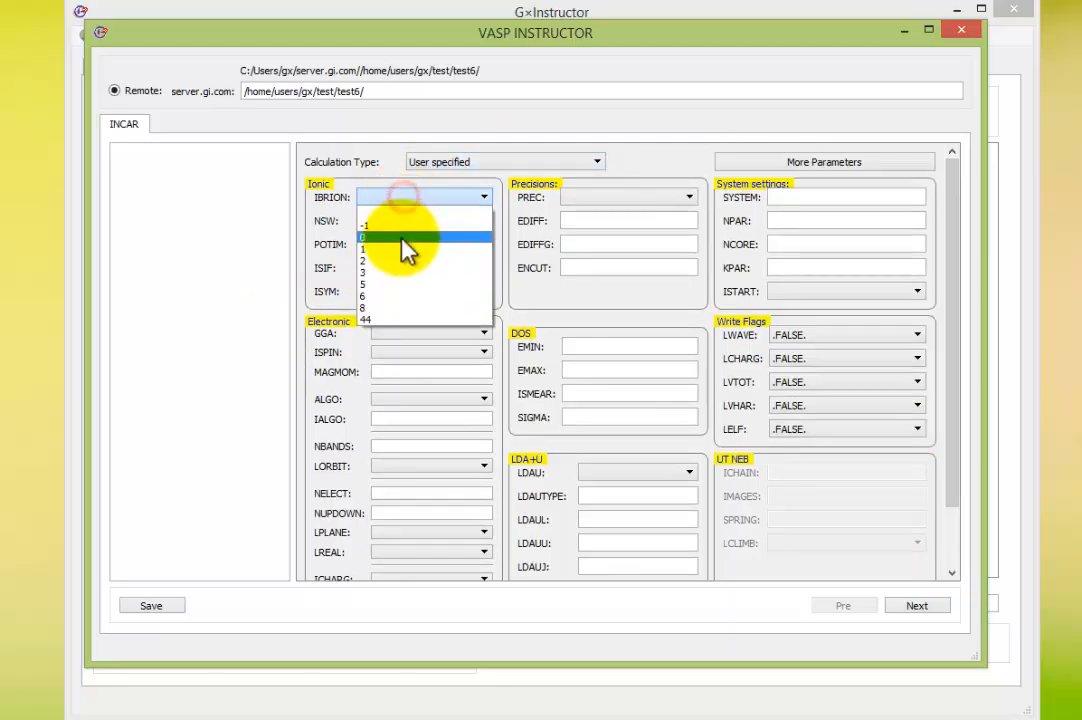
left_click(401, 234)
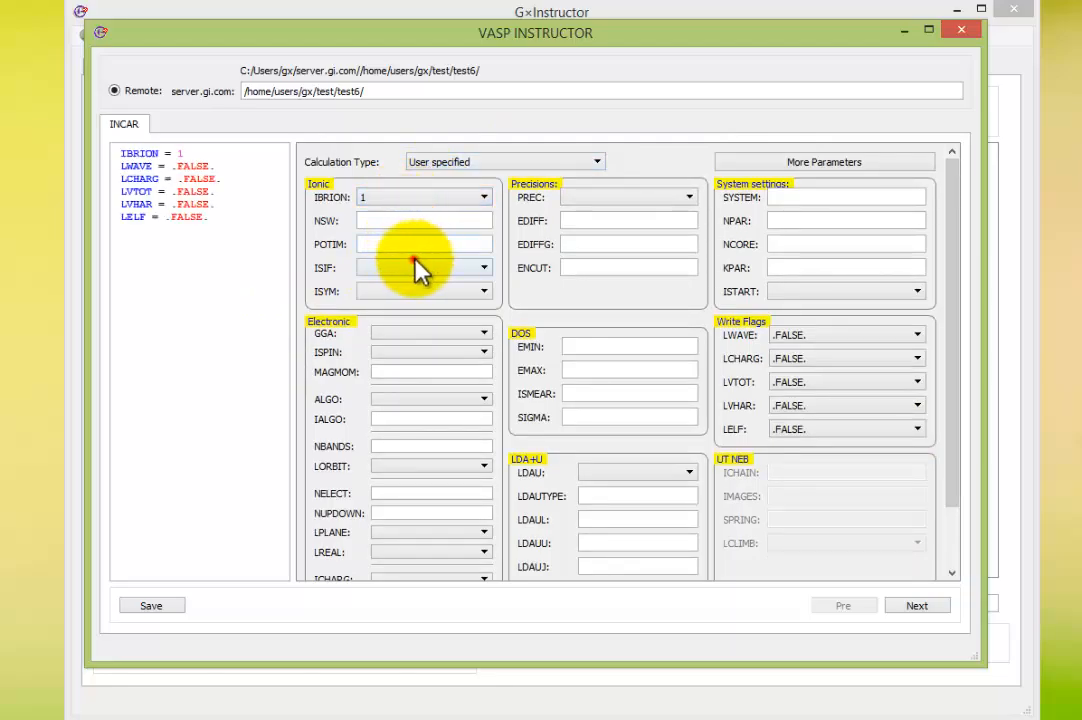
left_click(415, 266)
left_click(410, 317)
left_click(425, 291)
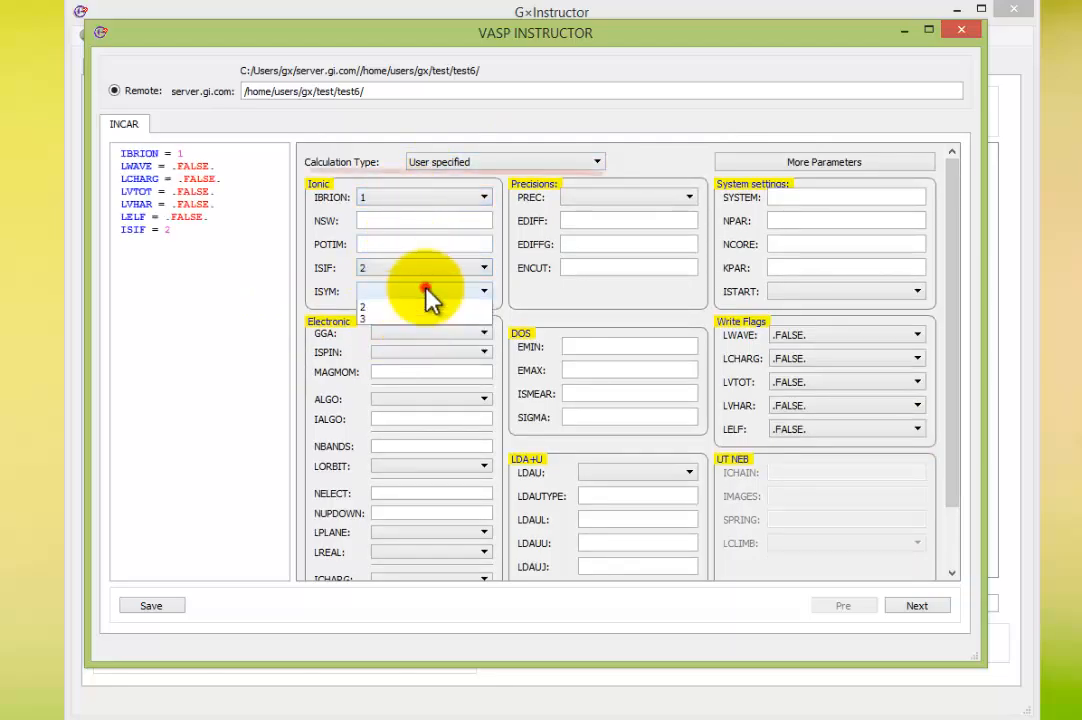
left_click(422, 333)
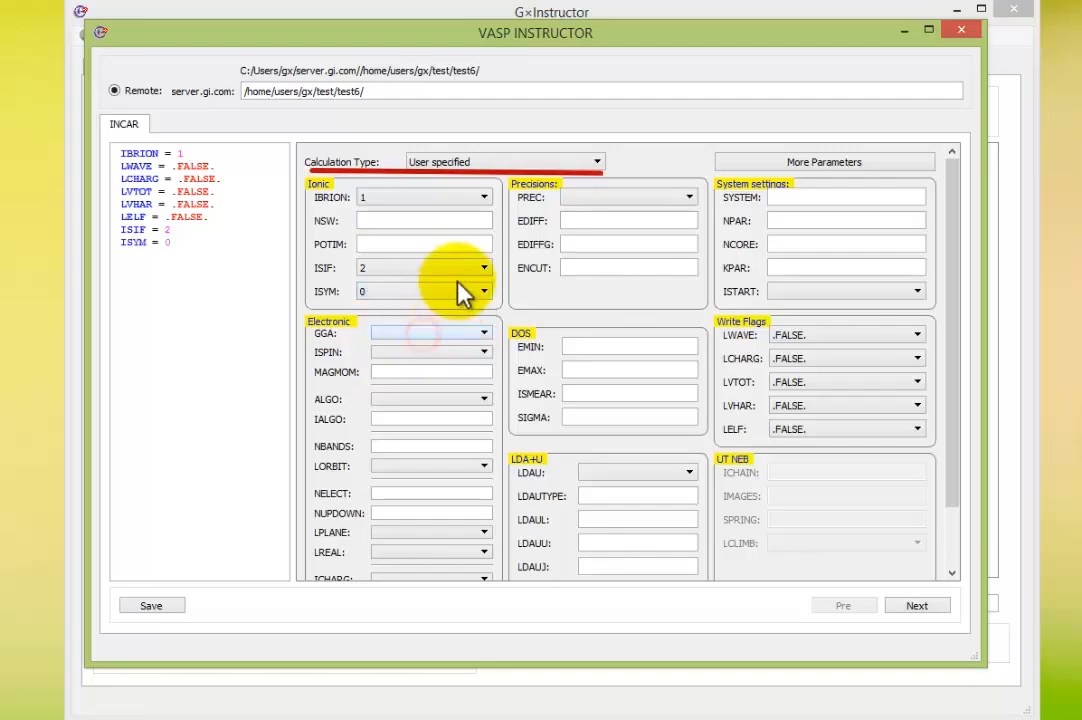
Clear the INCAR parameters with the blank calculation type and load the "Relaxation - with symmetry on" preset.
left_click(535, 165)
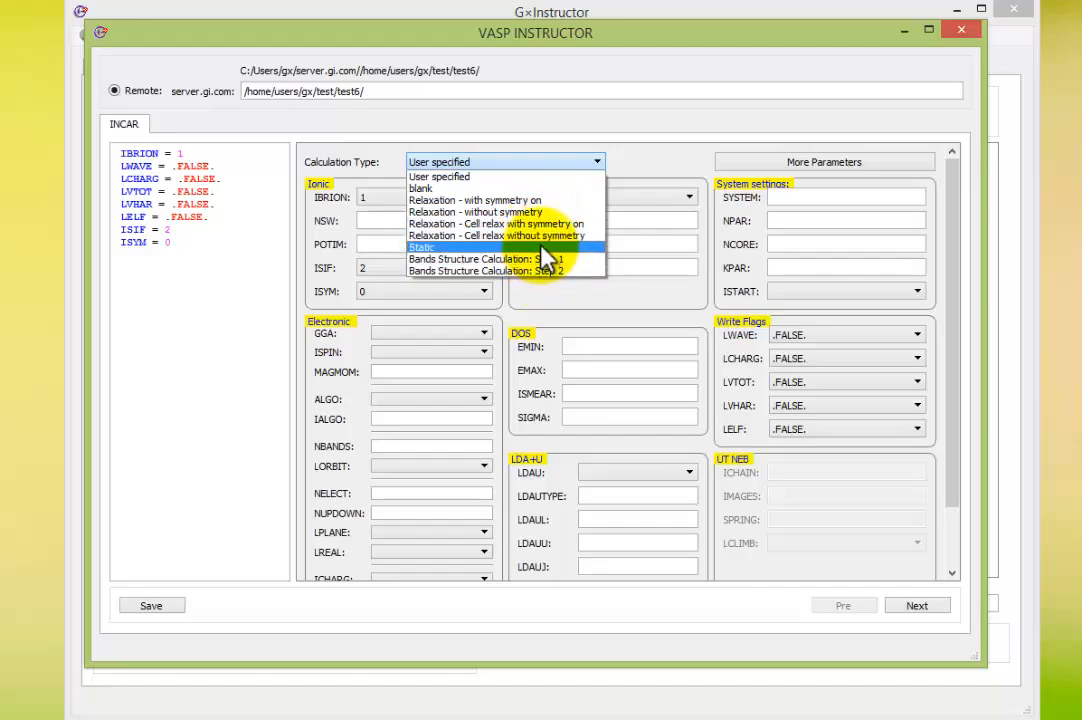
left_click(546, 189)
left_click(548, 164)
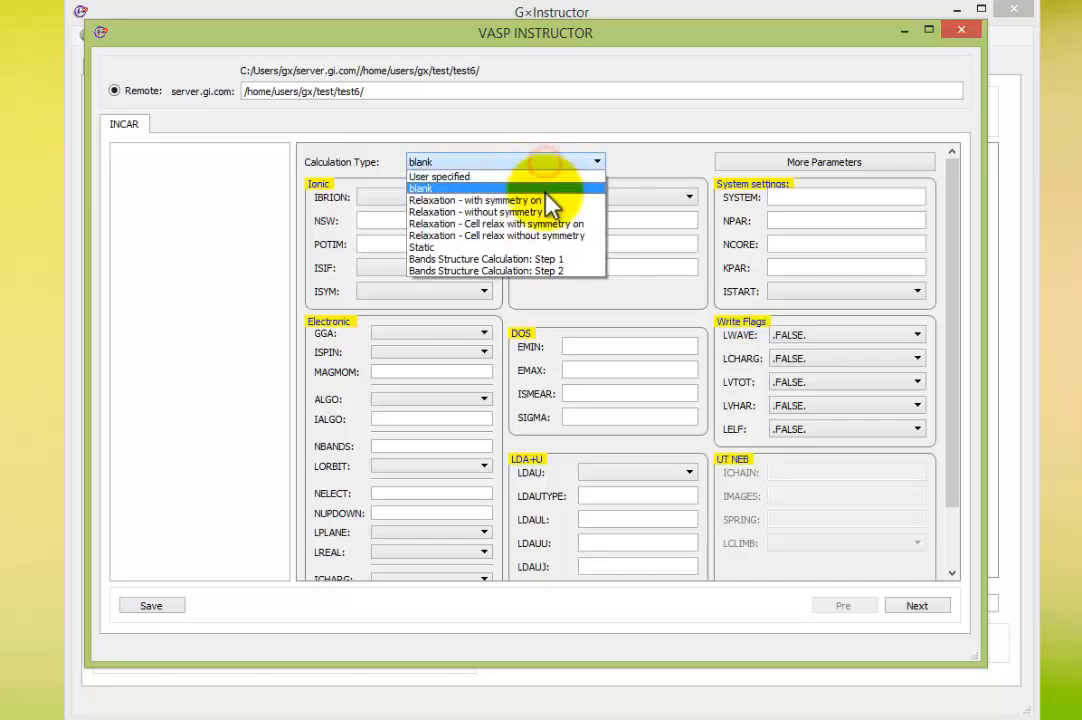
left_click(550, 203)
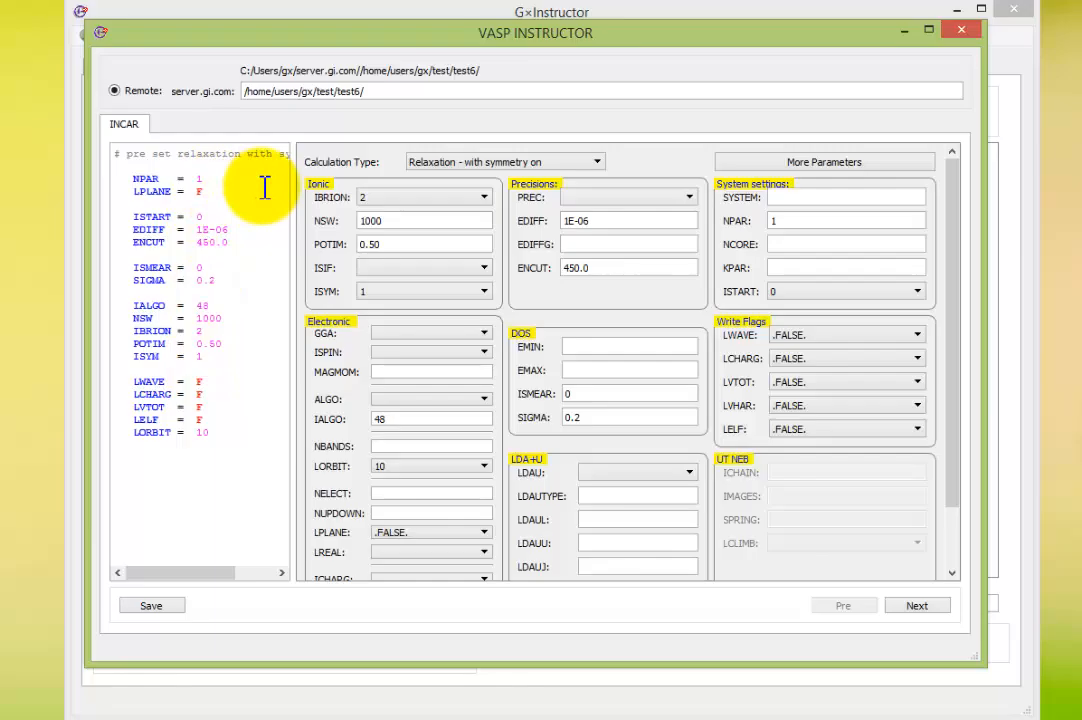
left_click(450, 163)
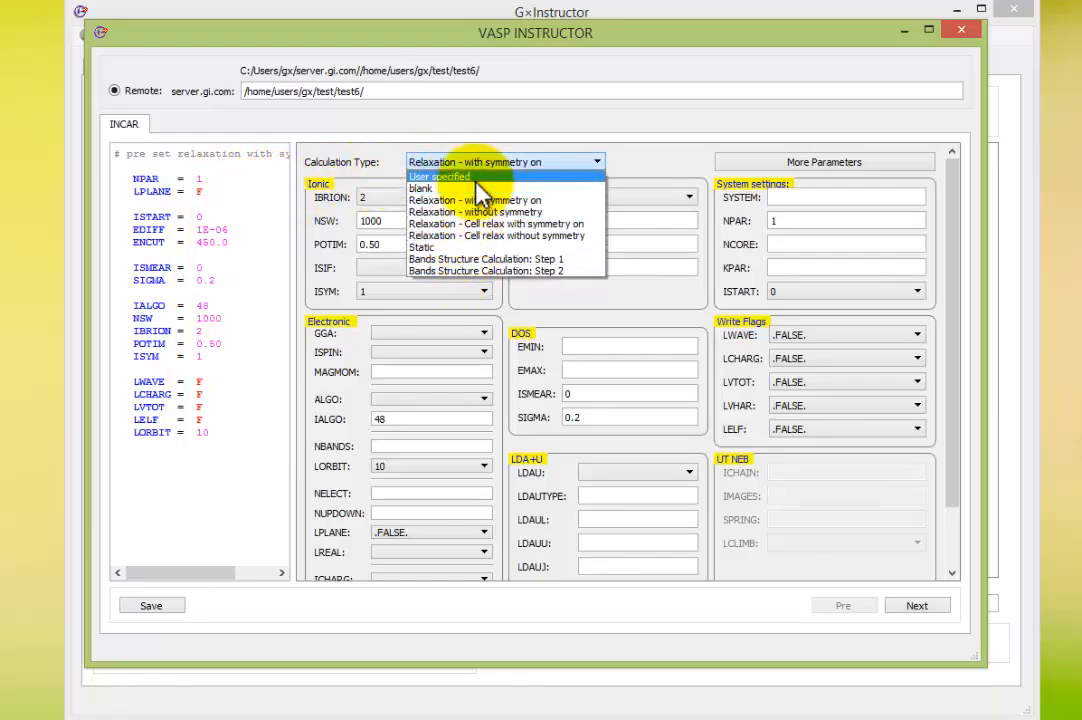
left_click(480, 161)
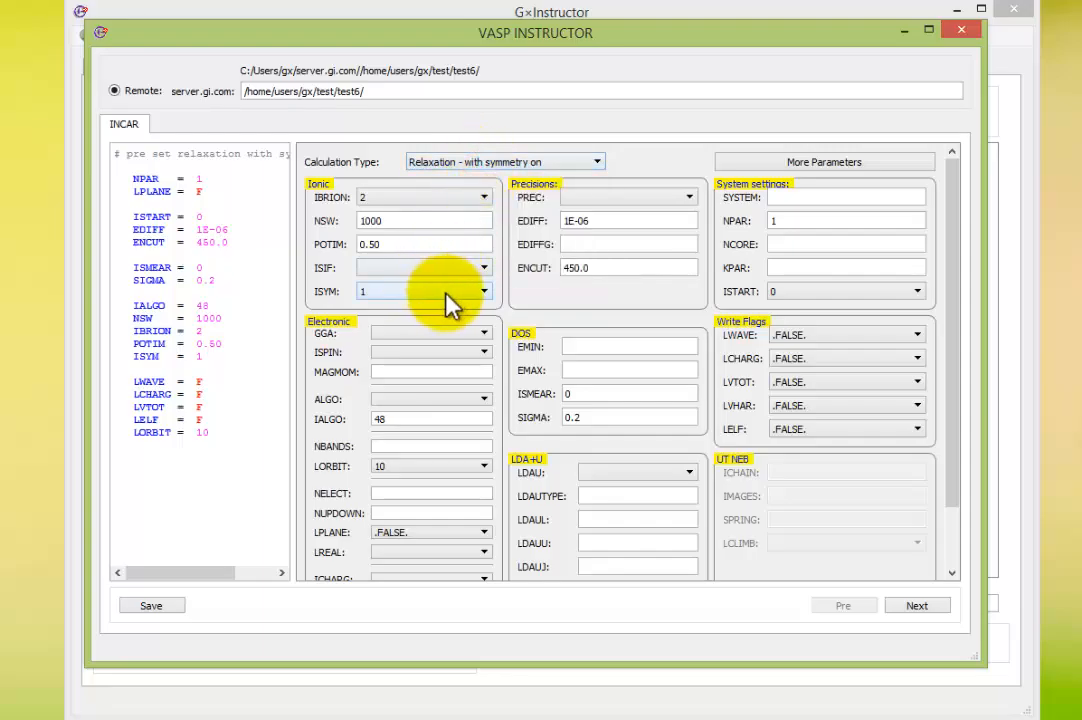
Set ISYM to 0 in the relaxation parameters and continue to the POTCAR page.
left_click(446, 293)
left_click(440, 335)
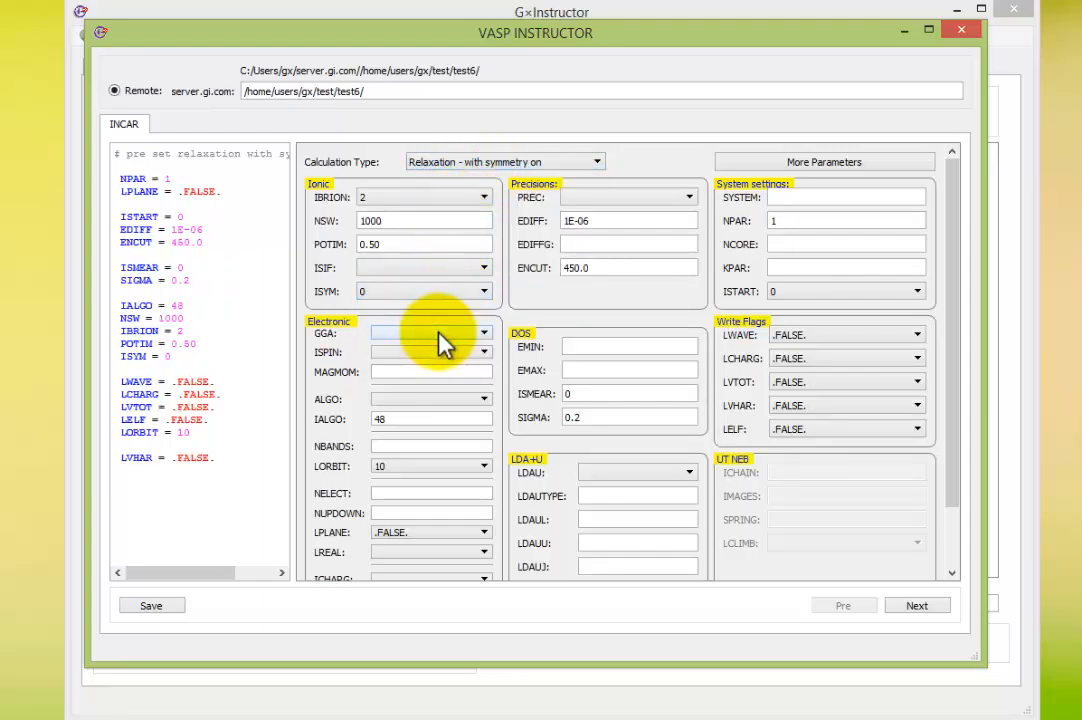
left_click(913, 606)
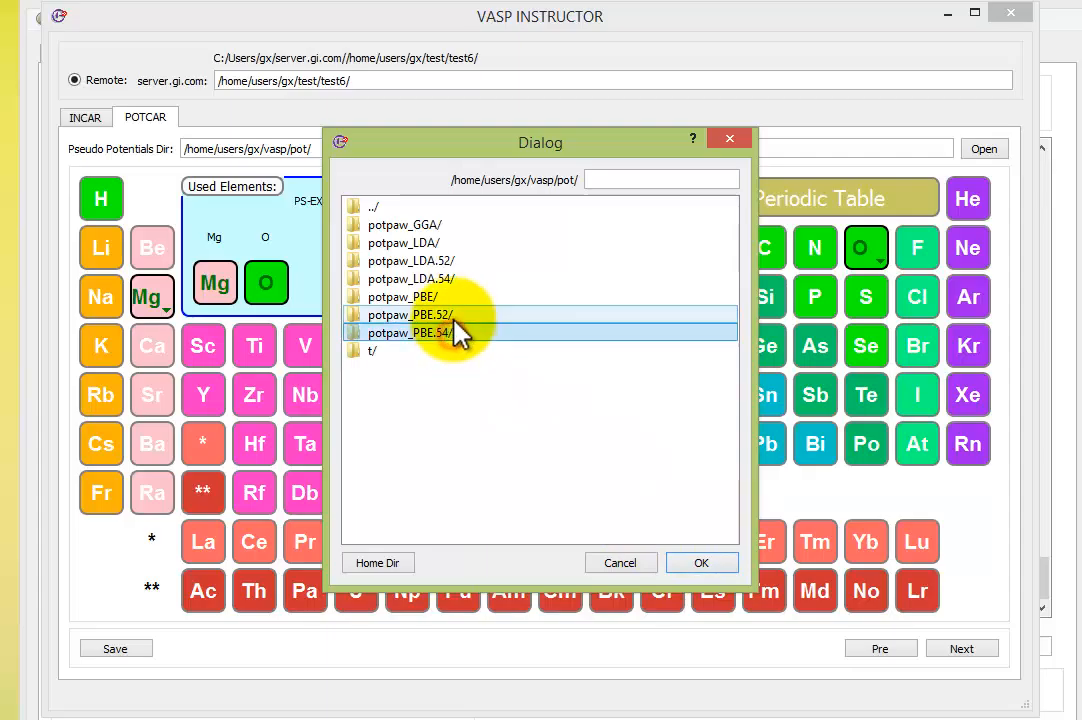
Set the pseudopotential directory to /home/users/gx/vasp/pot/, the folder containing the potpaw subfolders.
left_click(466, 225)
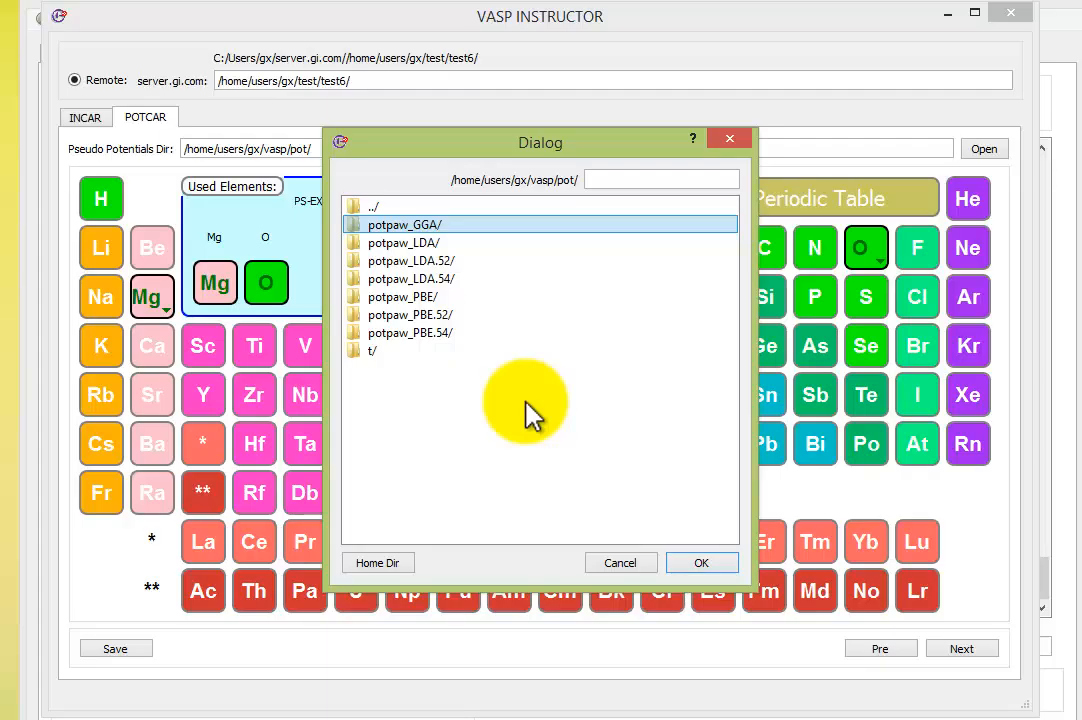
left_click(488, 297)
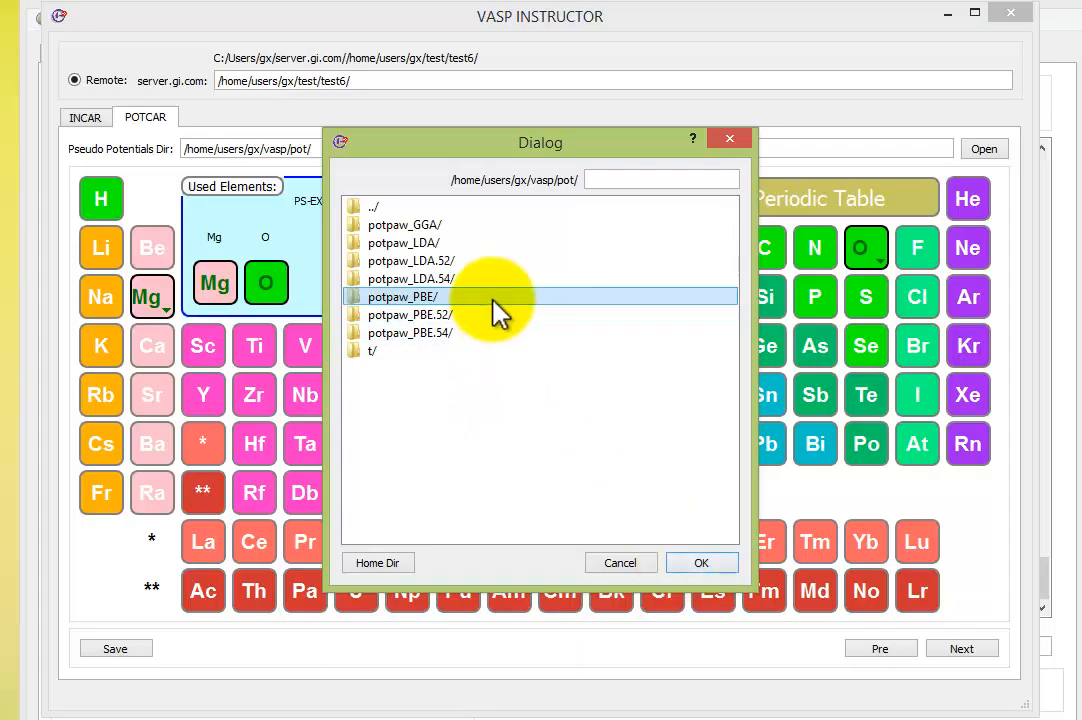
left_click(477, 228)
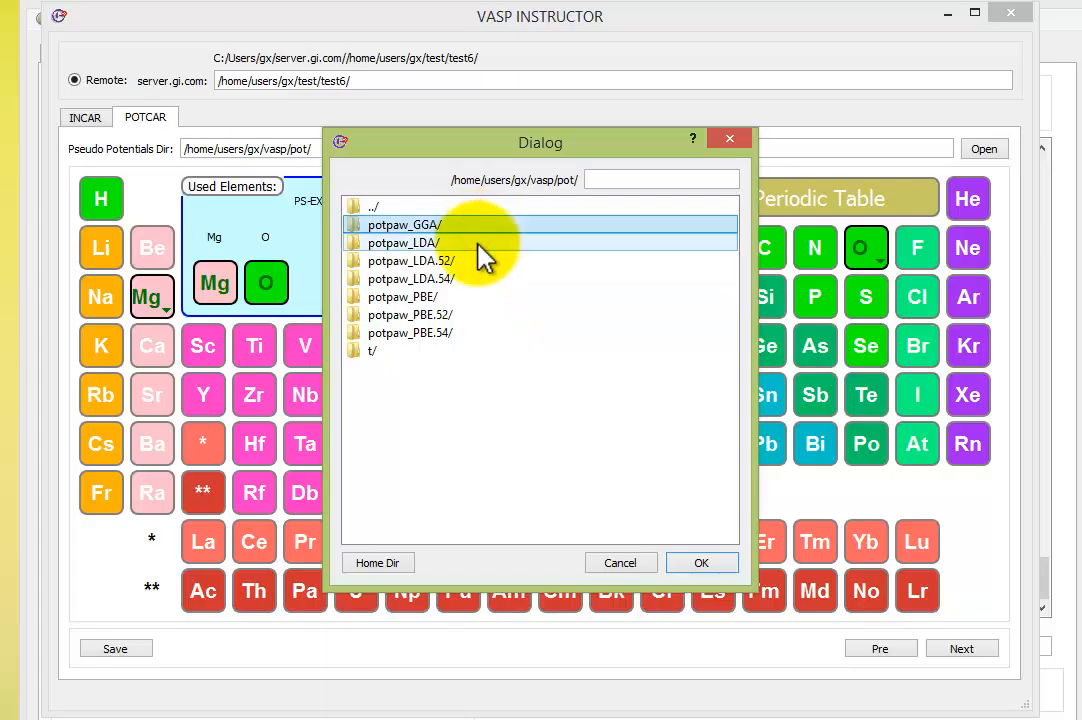
left_click(486, 314)
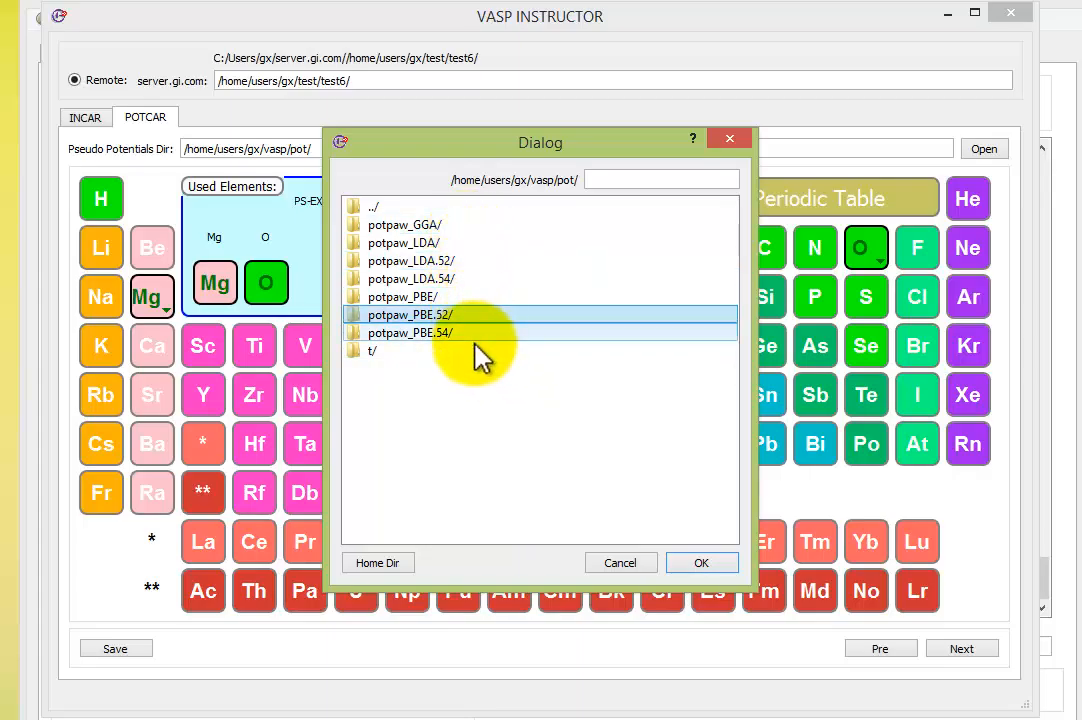
left_click(481, 382)
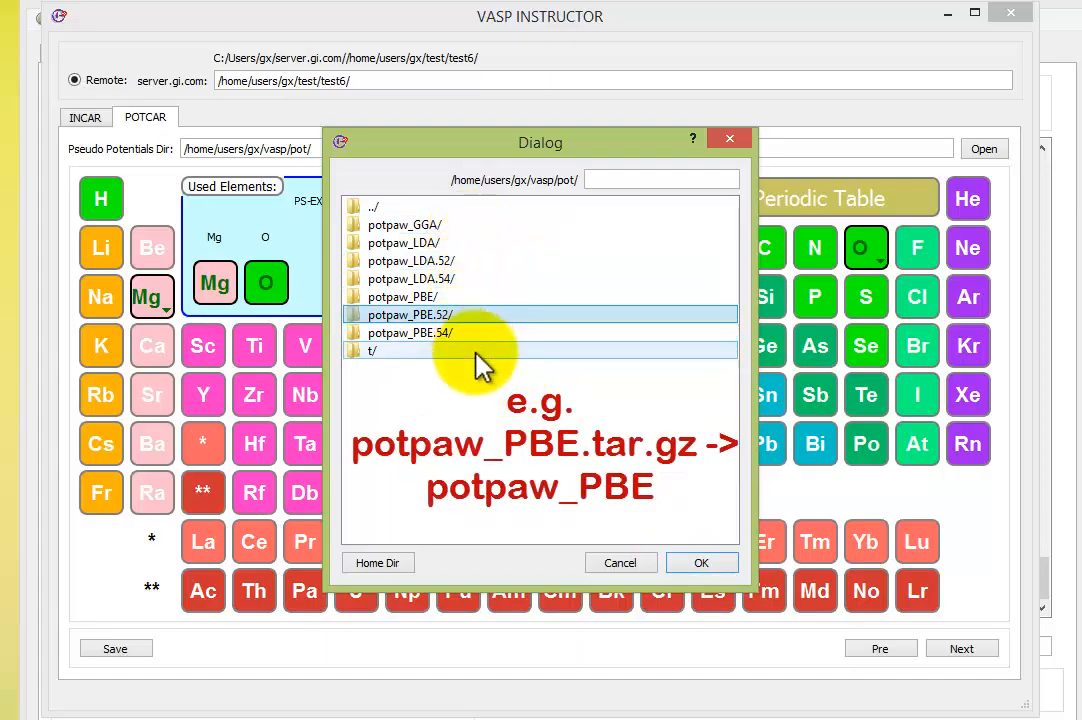
left_click(479, 381)
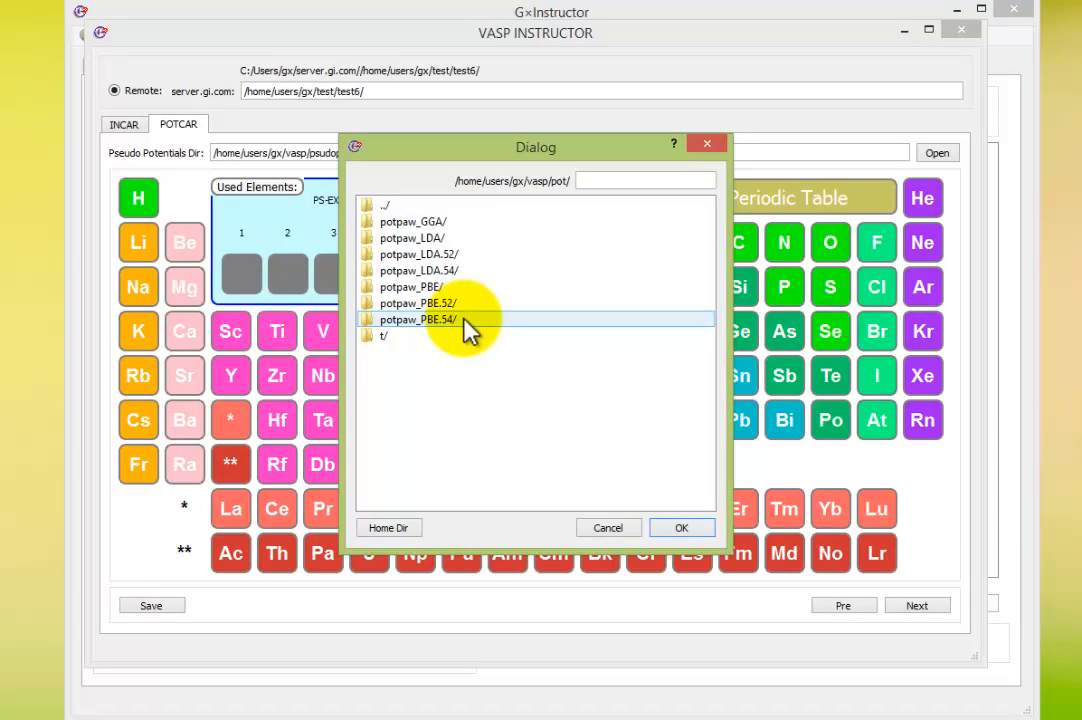
left_click(468, 289)
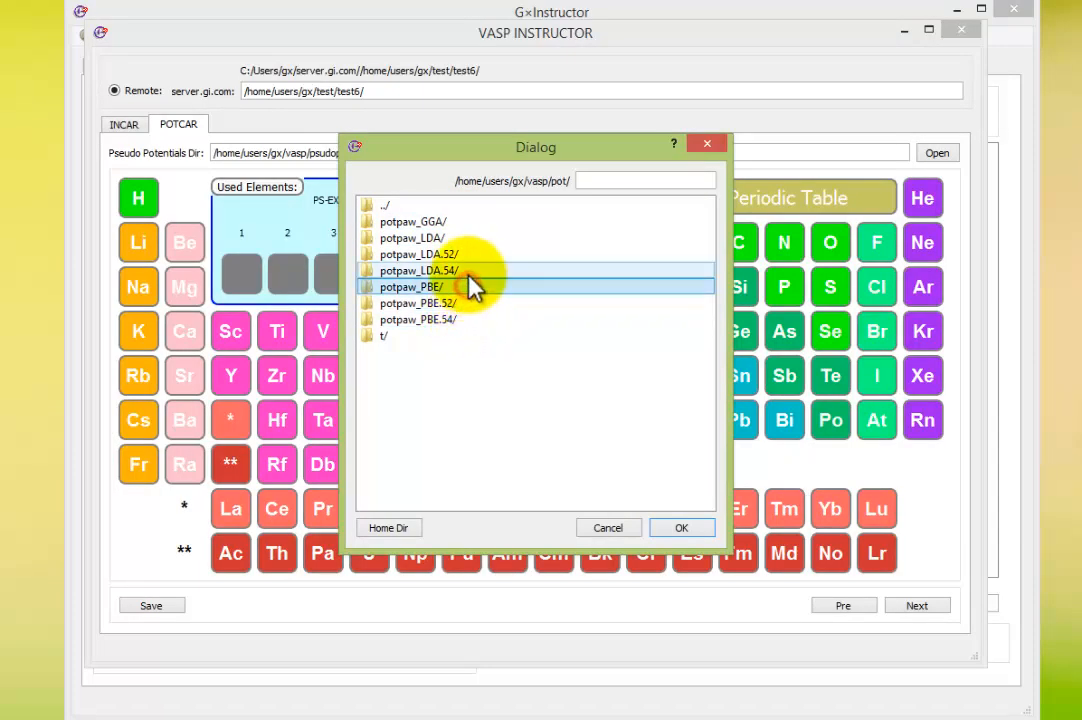
left_click(472, 253)
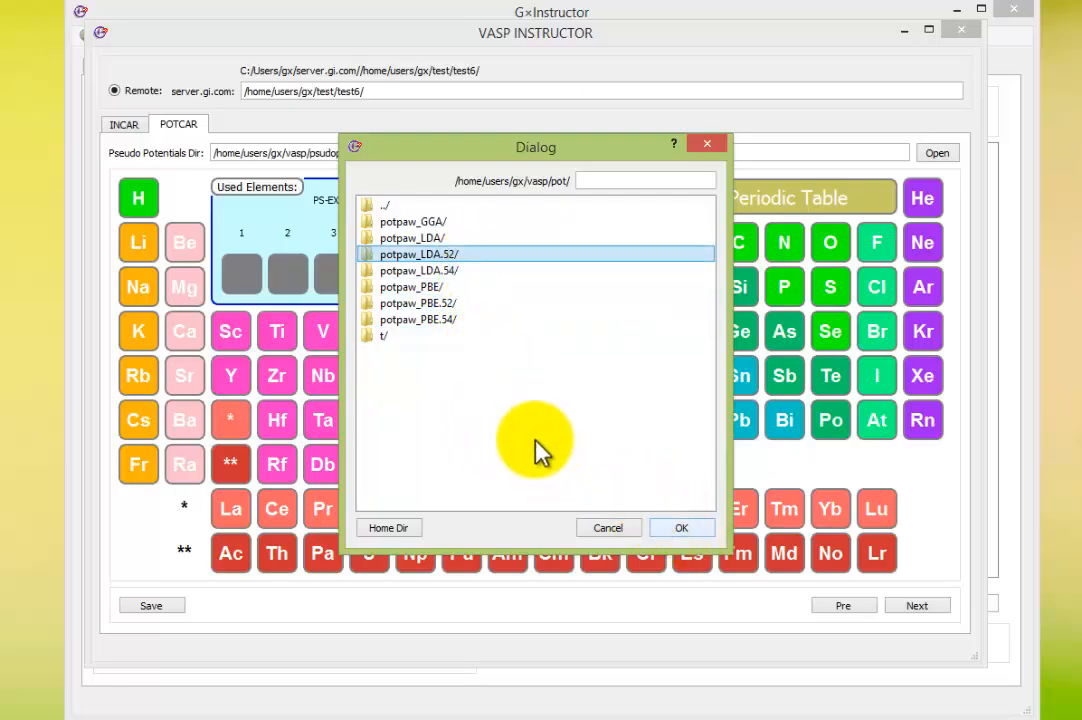
left_click(684, 530)
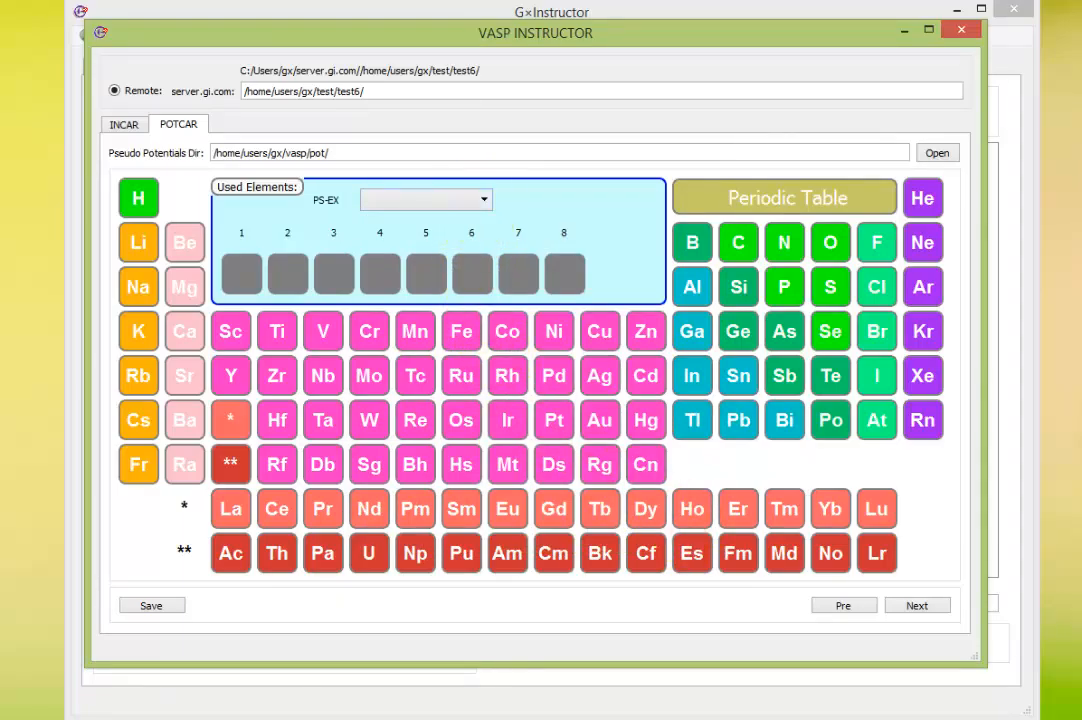
Choose the potpaw_PBE potential set and add magnesium with its Mg potential to the used elements.
left_click(483, 200)
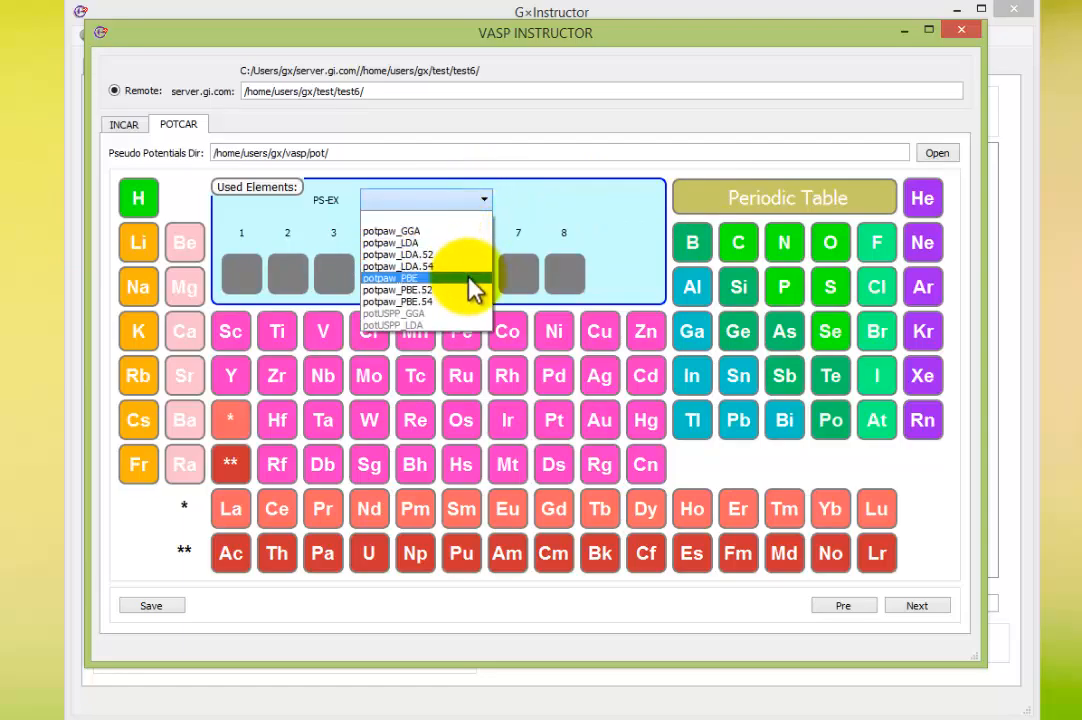
left_click(469, 278)
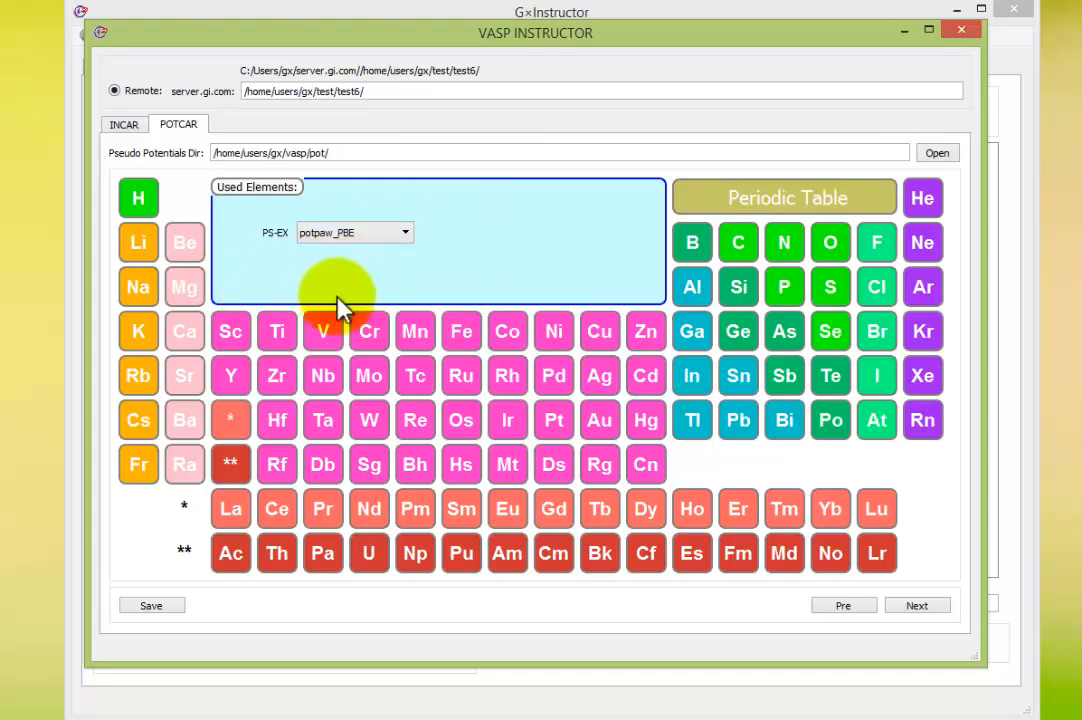
left_click(190, 292)
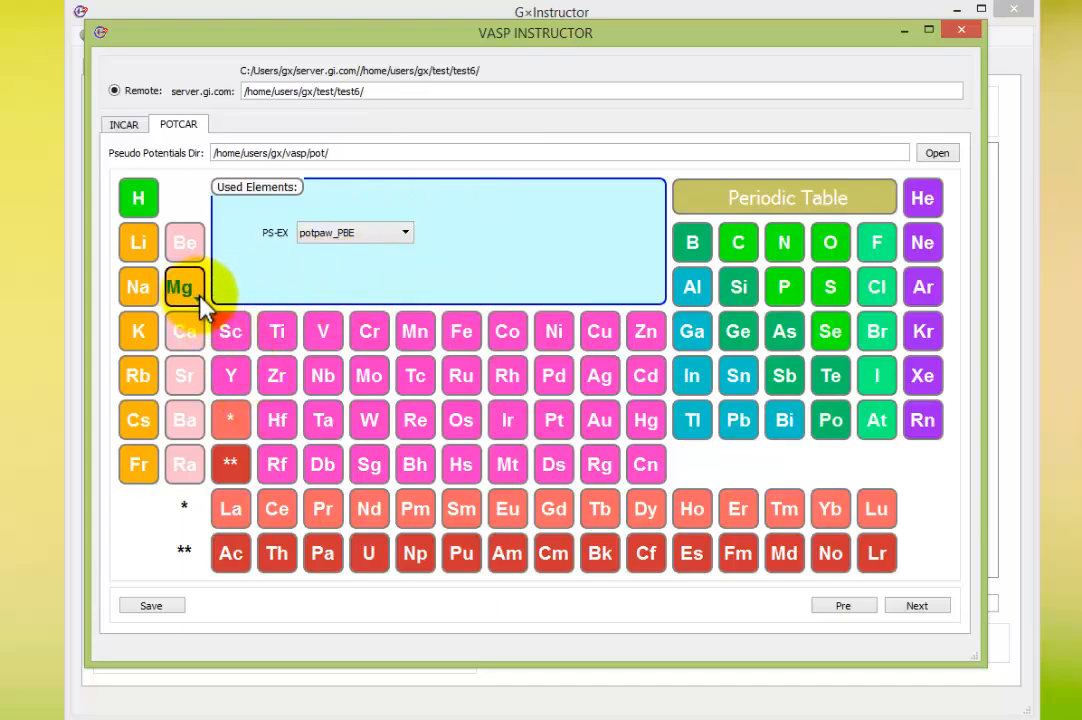
left_click(200, 297)
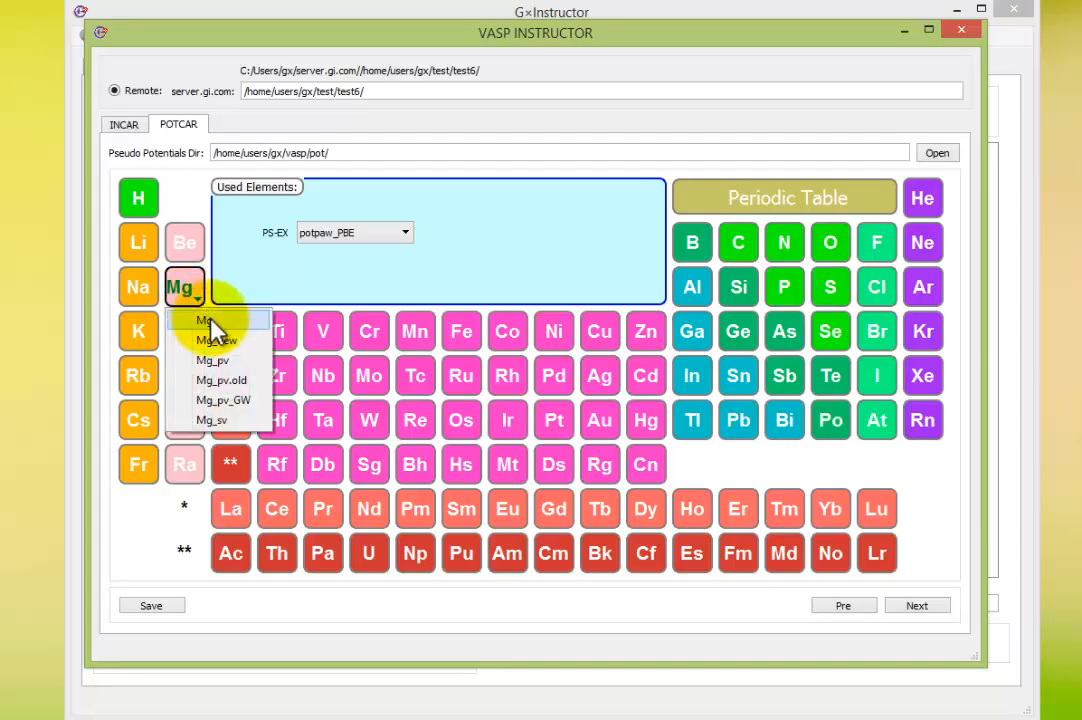
left_click(210, 321)
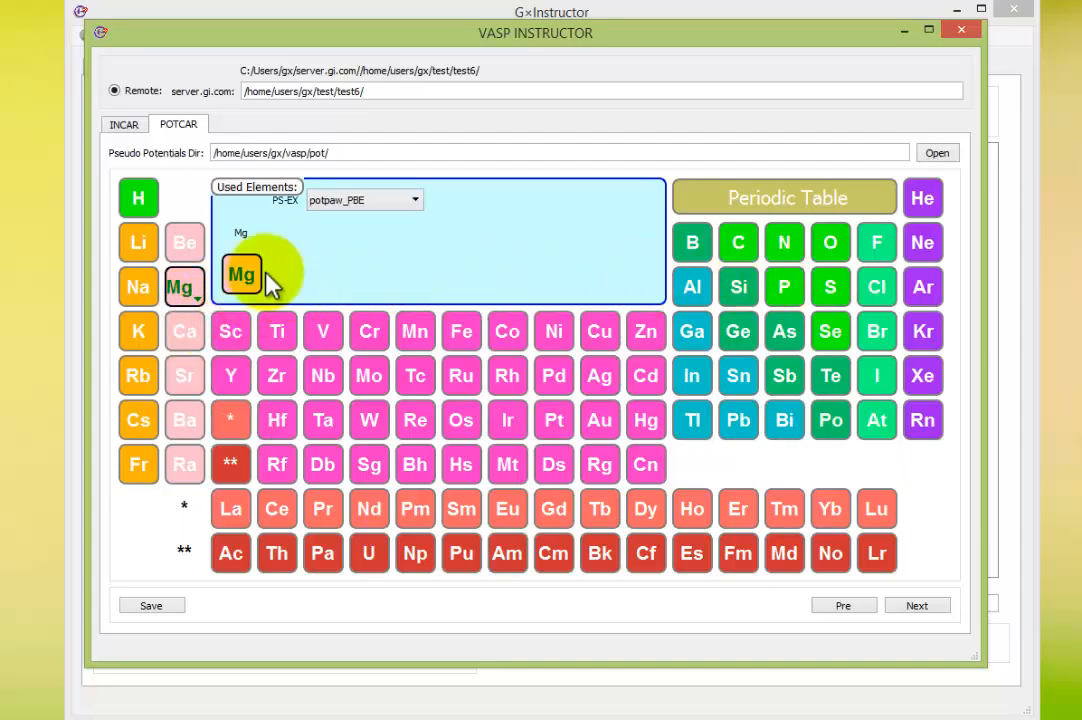
Complete the used elements with oxygen and the Mg potential, and continue to the POSCAR page.
left_click(843, 257)
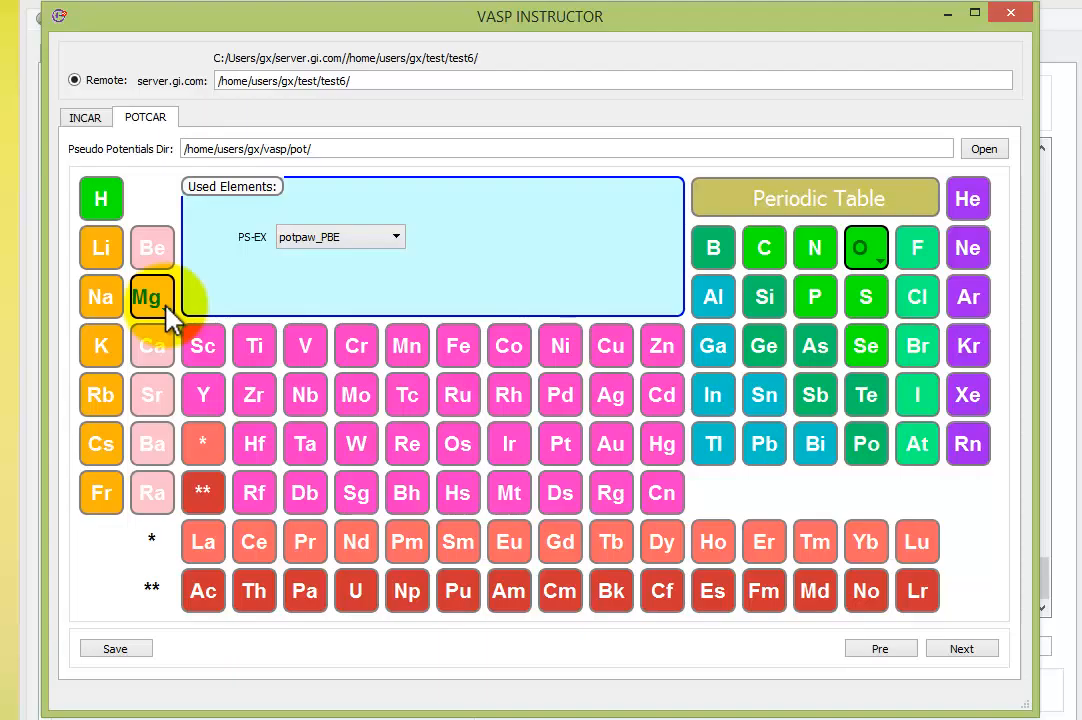
left_click(165, 305)
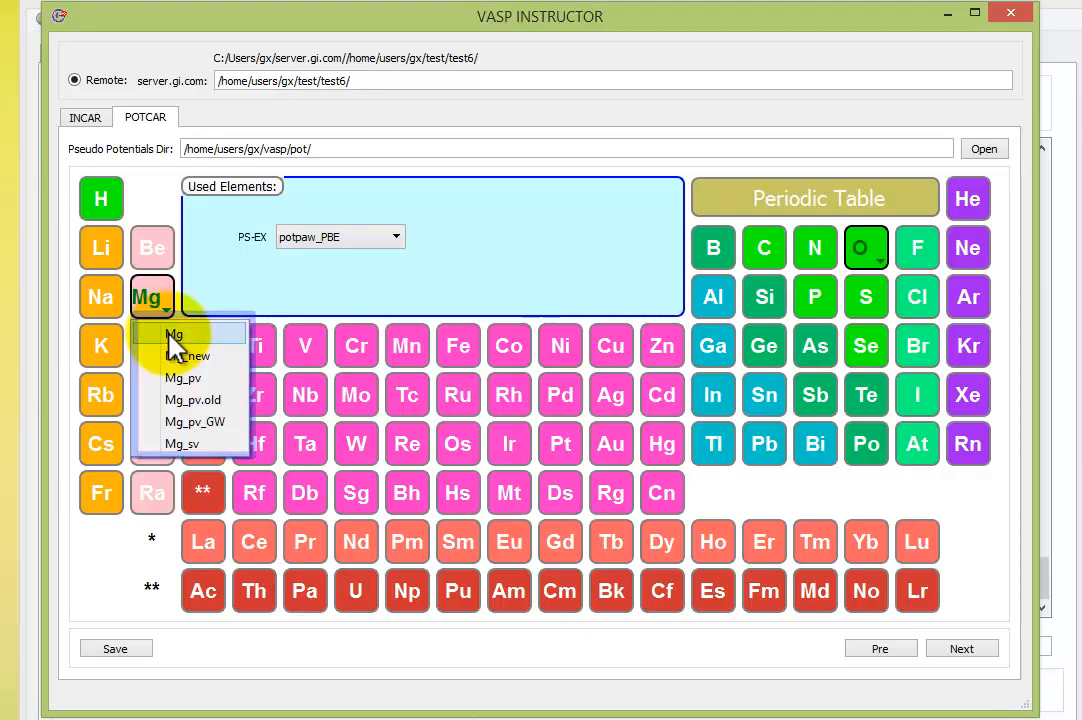
left_click(170, 334)
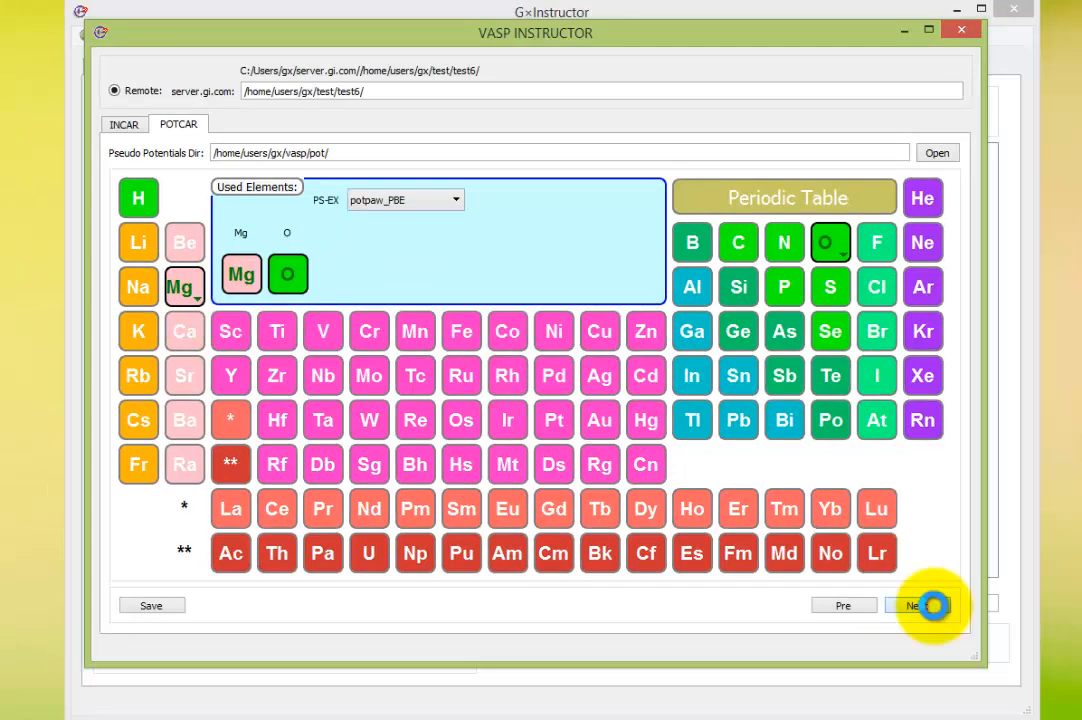
left_click(930, 605)
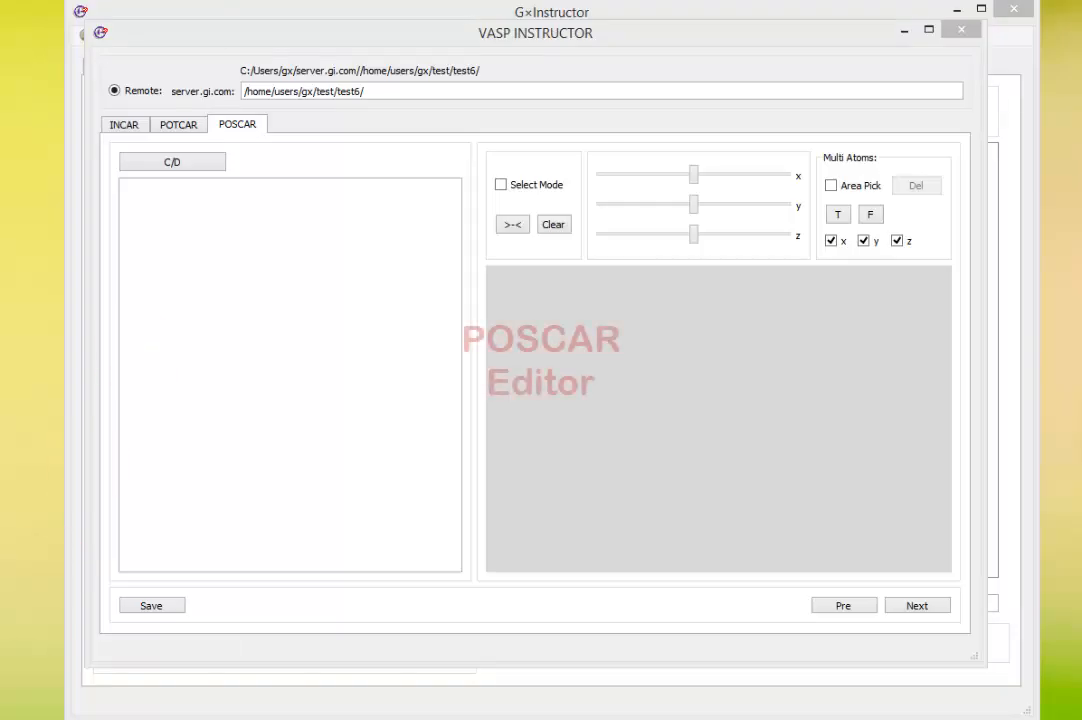
Enter a Na Cl POSCAR with scale 1.0, a 5.5 cubic cell and four atoms each at rock-salt Direct coordinates, and continue to the KPOINTS page.
left_click(251, 309)
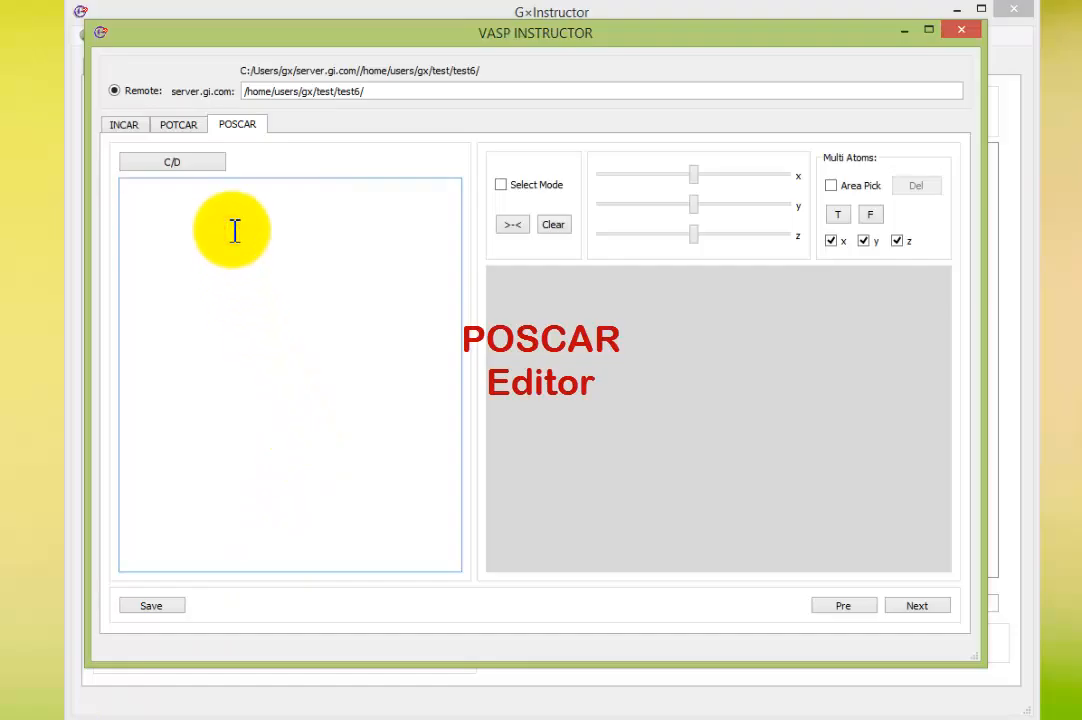
type("Na Cl 1.0 5.5 0 0 0 5.5 0 0 0 5.5 Na Cl 4 4 Direct 0 0 0 0.5 0.5 0 0 0.5 0.5 0.5 0 0.5 0.5 0 0 0 0.5 0 0.5 0.5 0.5 0 0 0.5")
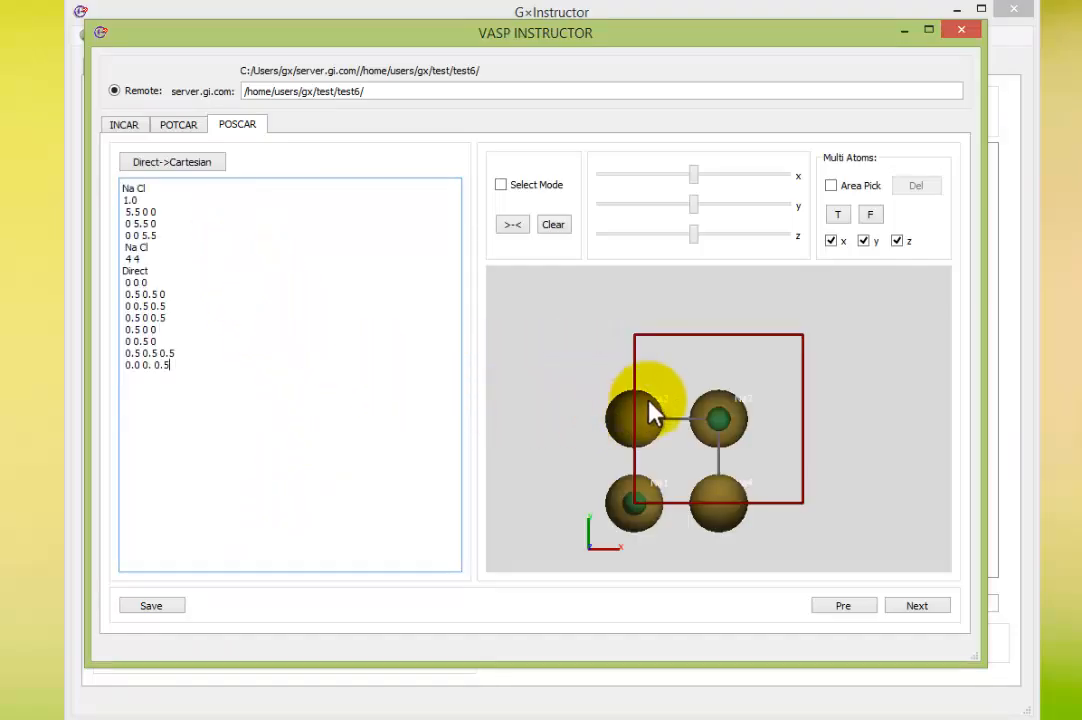
left_click_drag(650, 406, 753, 447)
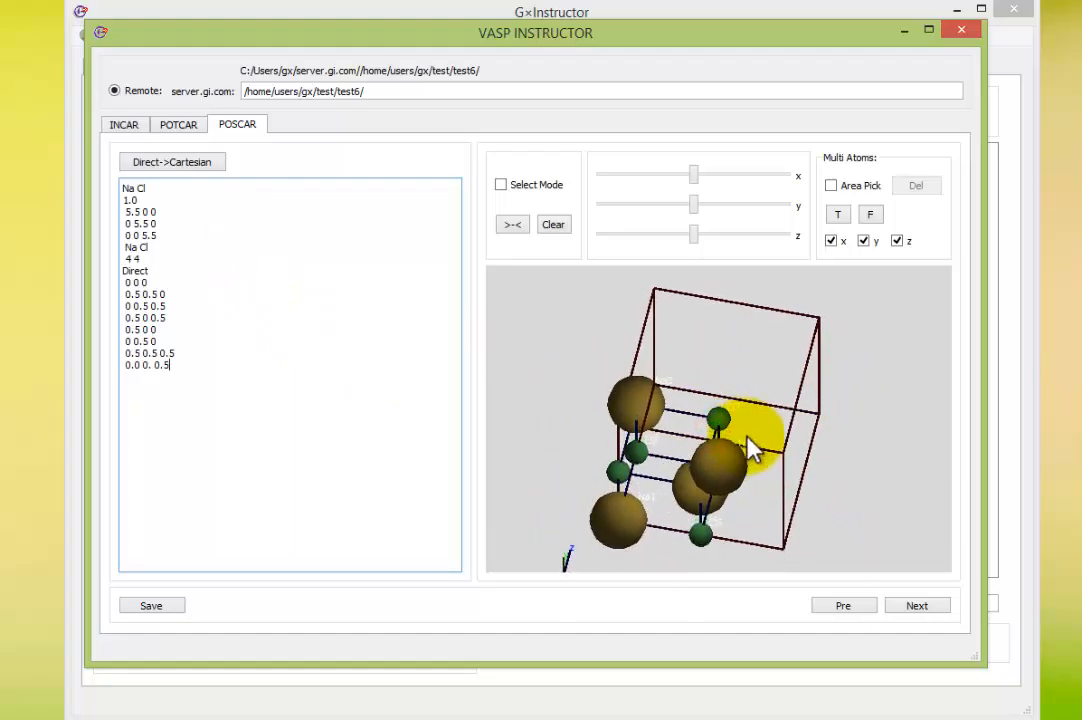
left_click(918, 606)
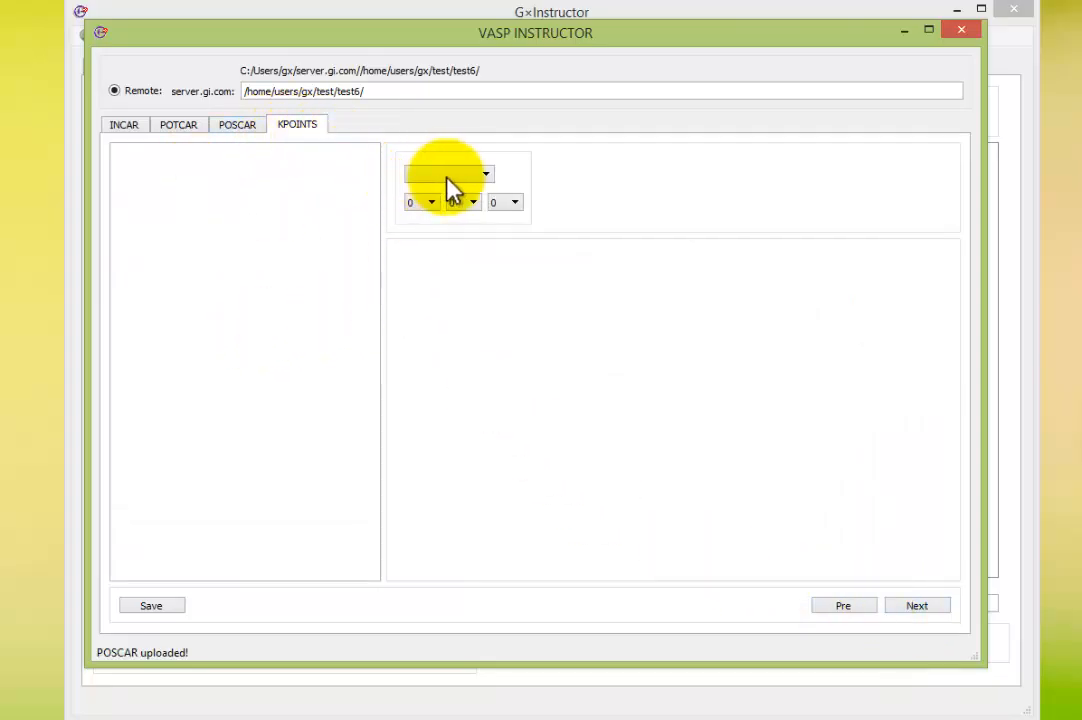
Choose the Monk Horst scheme for generating the k-points.
left_click(259, 203)
left_click(203, 222)
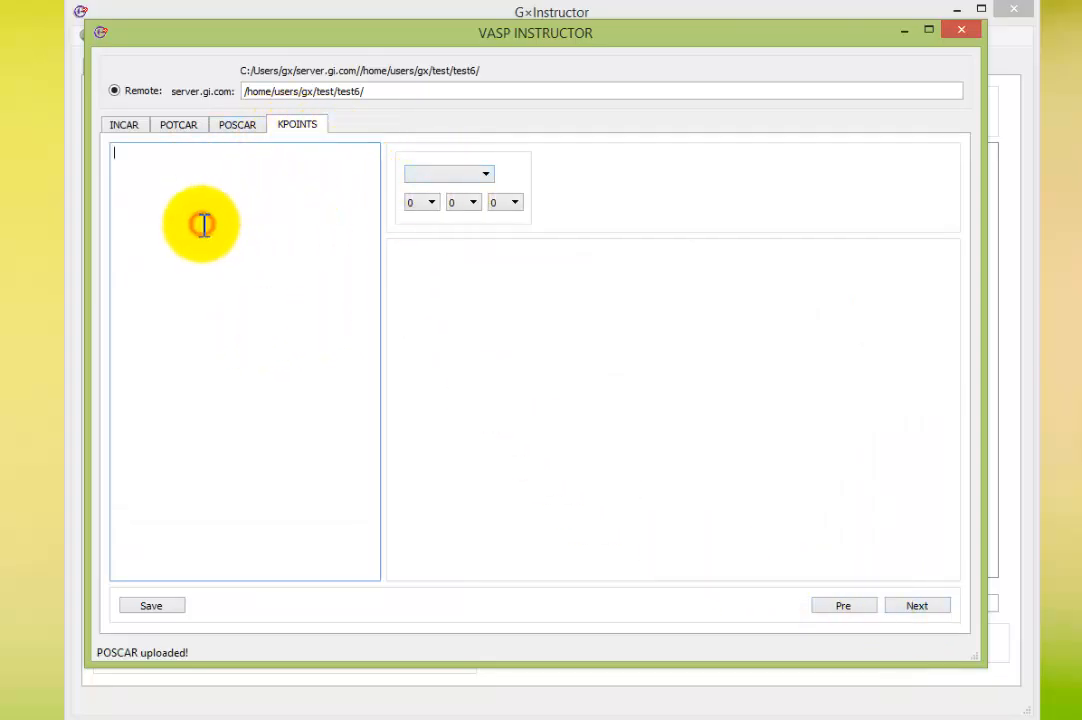
left_click(476, 176)
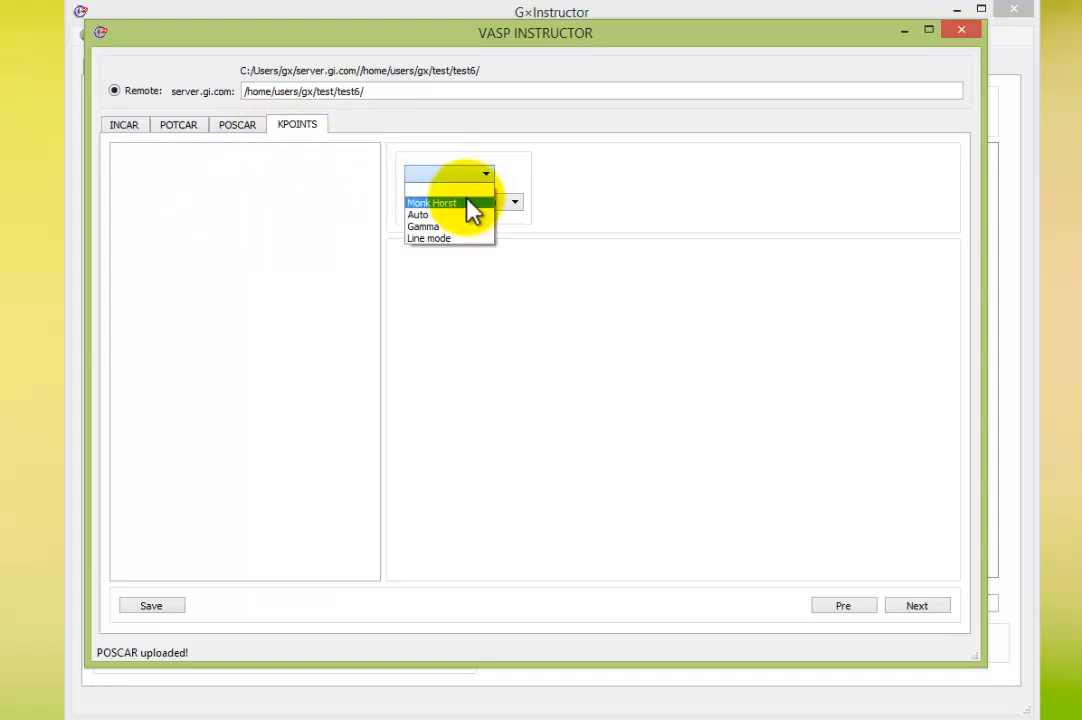
left_click(467, 203)
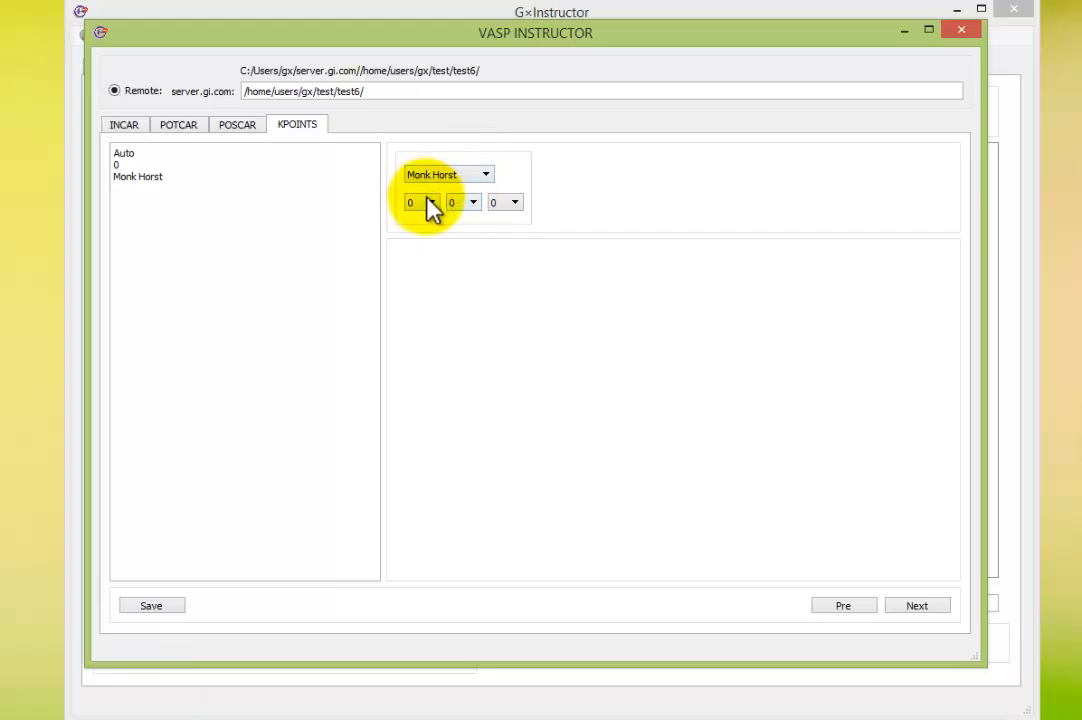
Set the k-point grid to 7 7 7 and continue to the PBS server page.
left_click(430, 201)
left_click(418, 298)
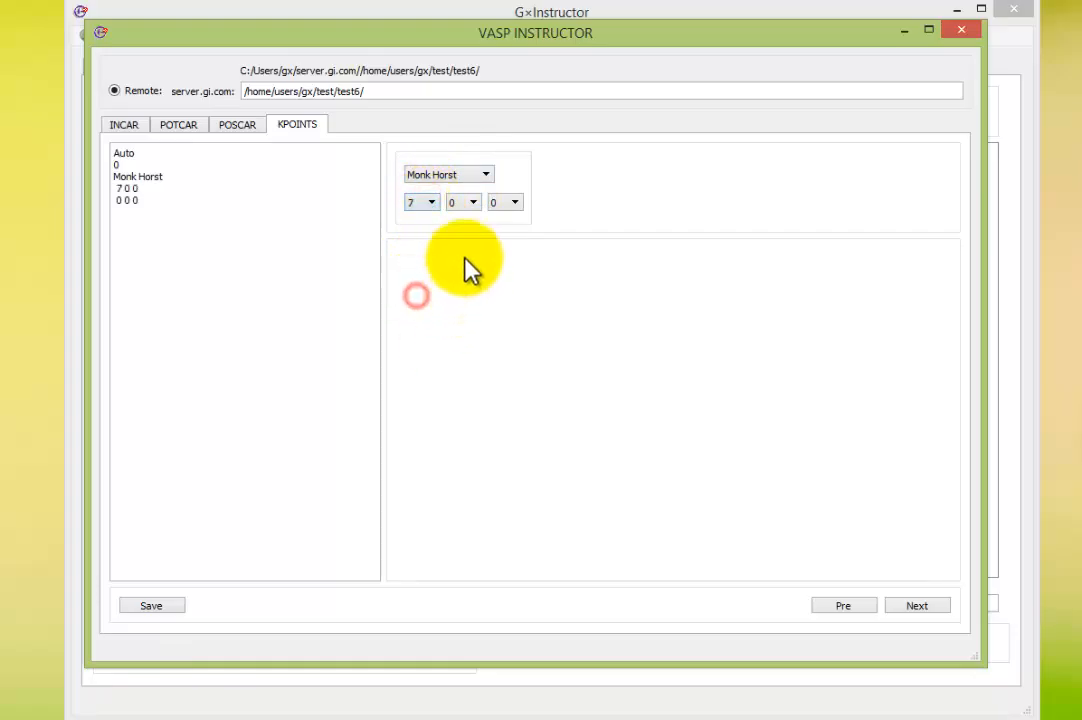
left_click(472, 202)
left_click(462, 300)
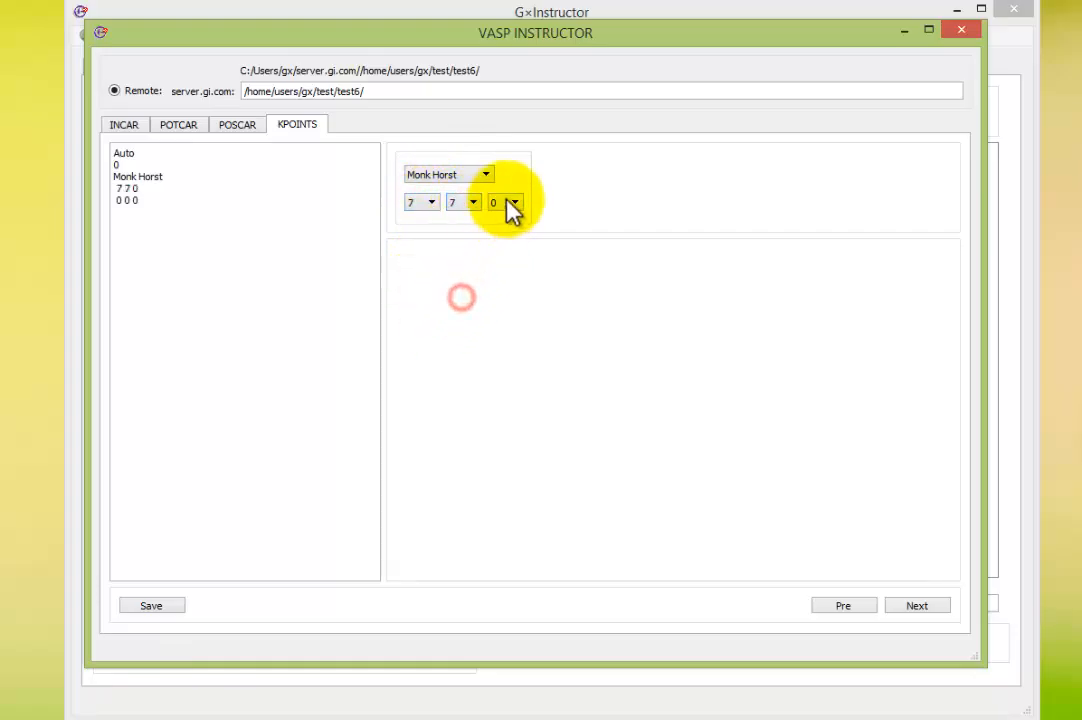
left_click(510, 203)
left_click(497, 297)
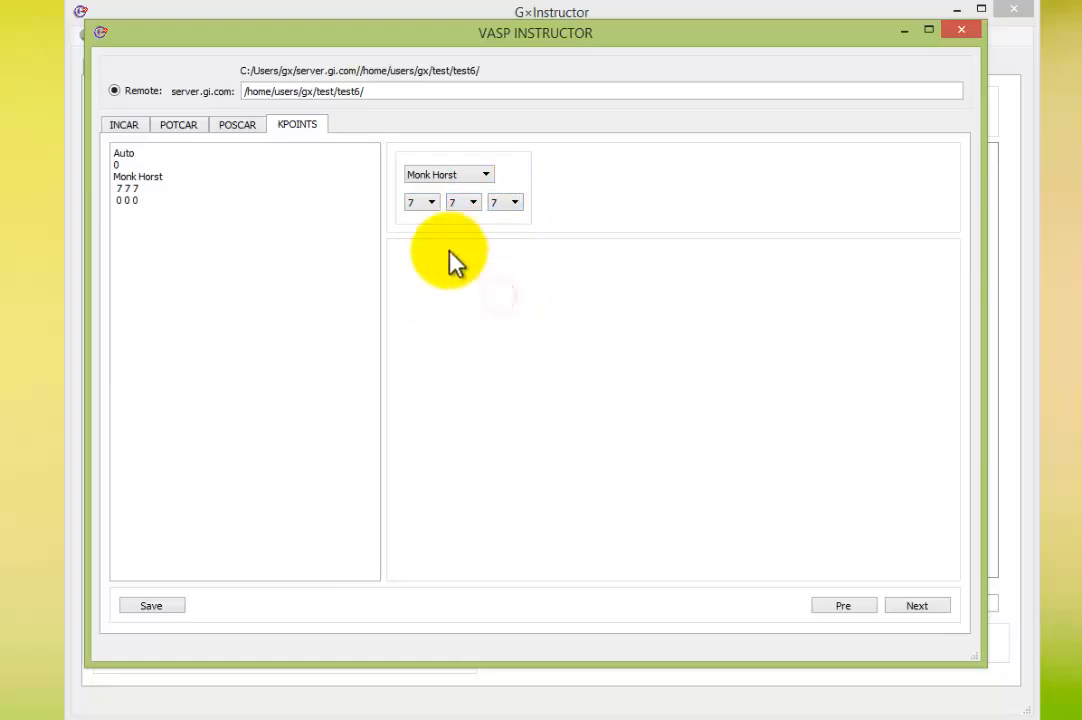
left_click(164, 224)
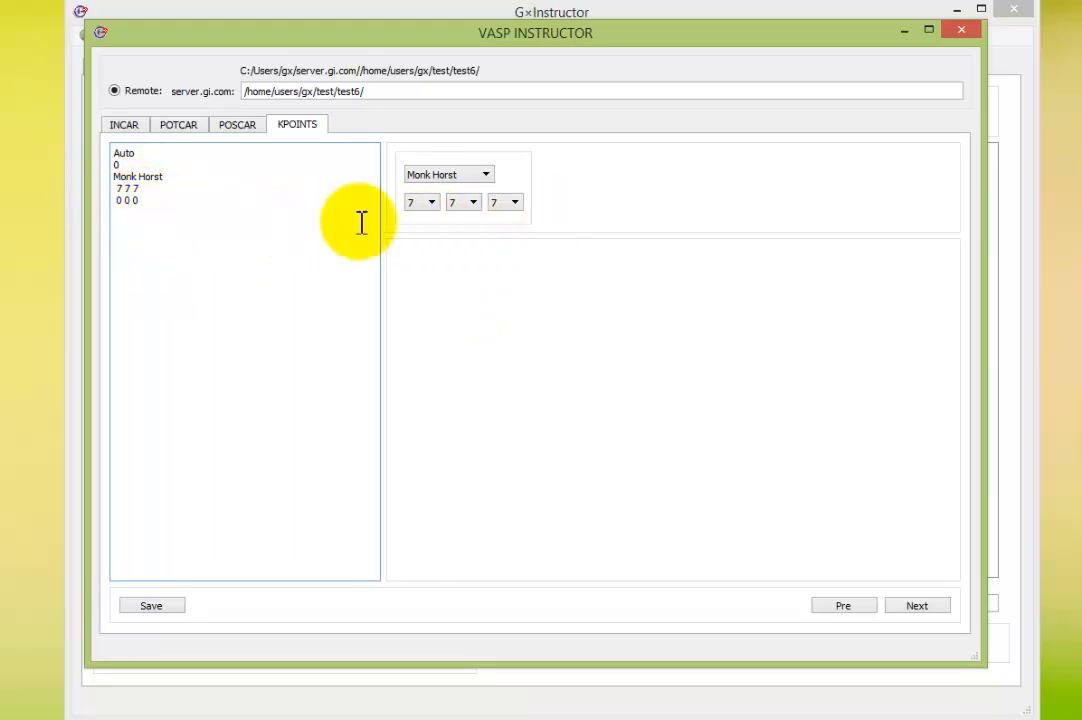
left_click(920, 610)
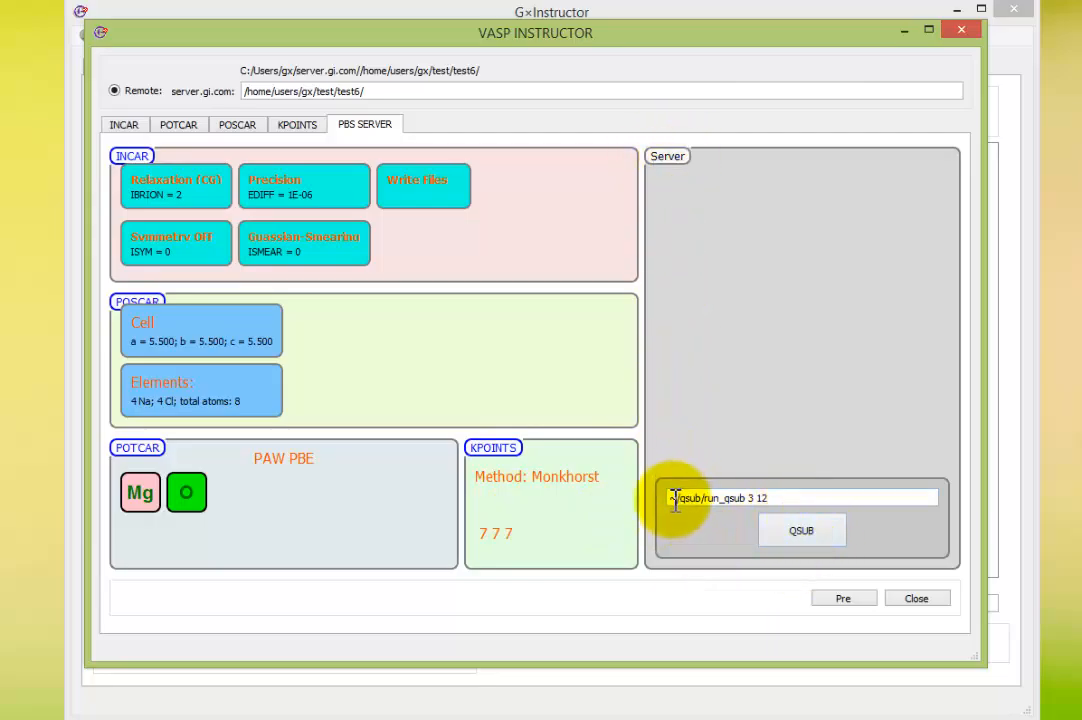
Submit the calculation to the server queue with the preset script command ~/qsub/run_qsub 3 12.
left_click_drag(668, 497, 755, 505)
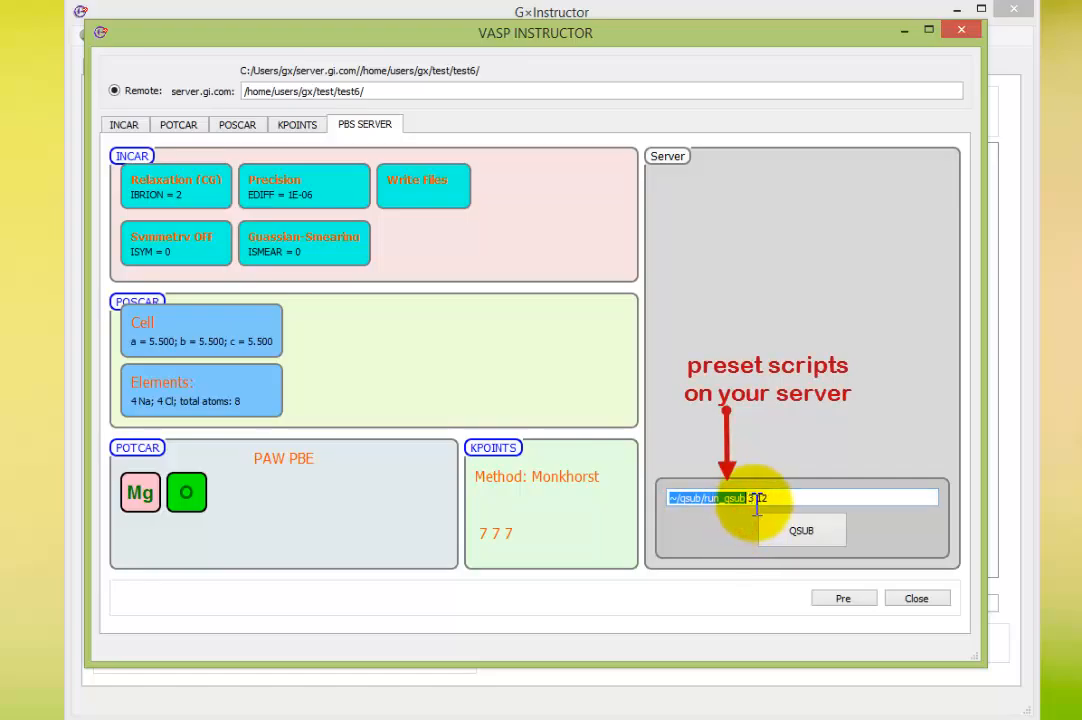
left_click(760, 498)
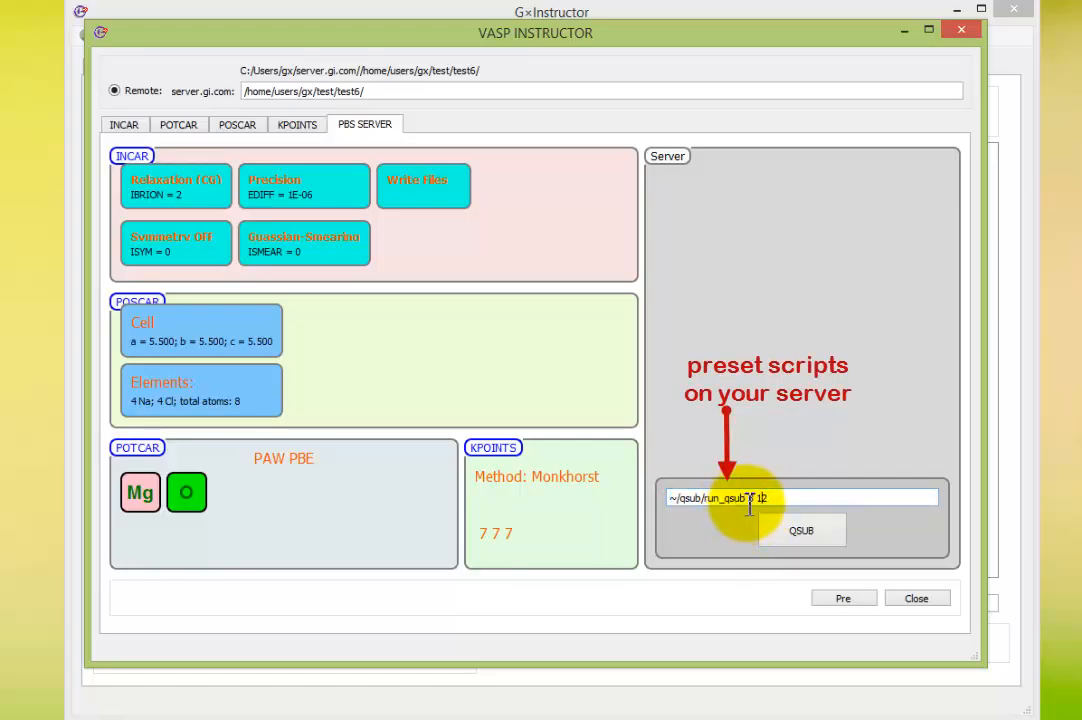
double_click(752, 499)
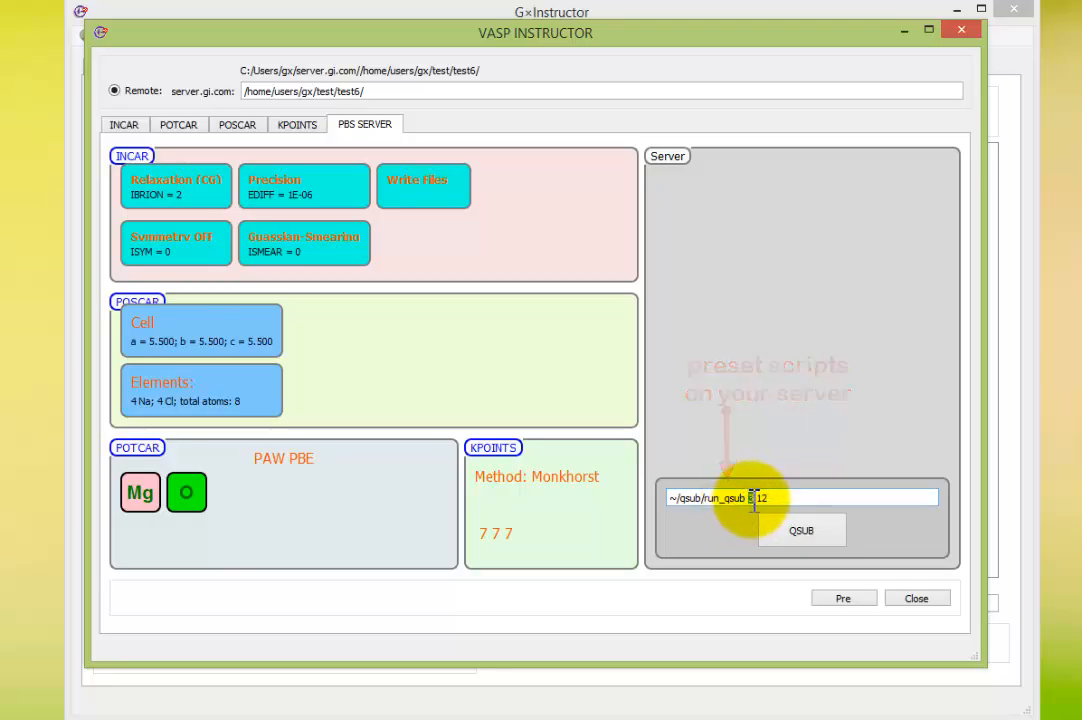
double_click(762, 499)
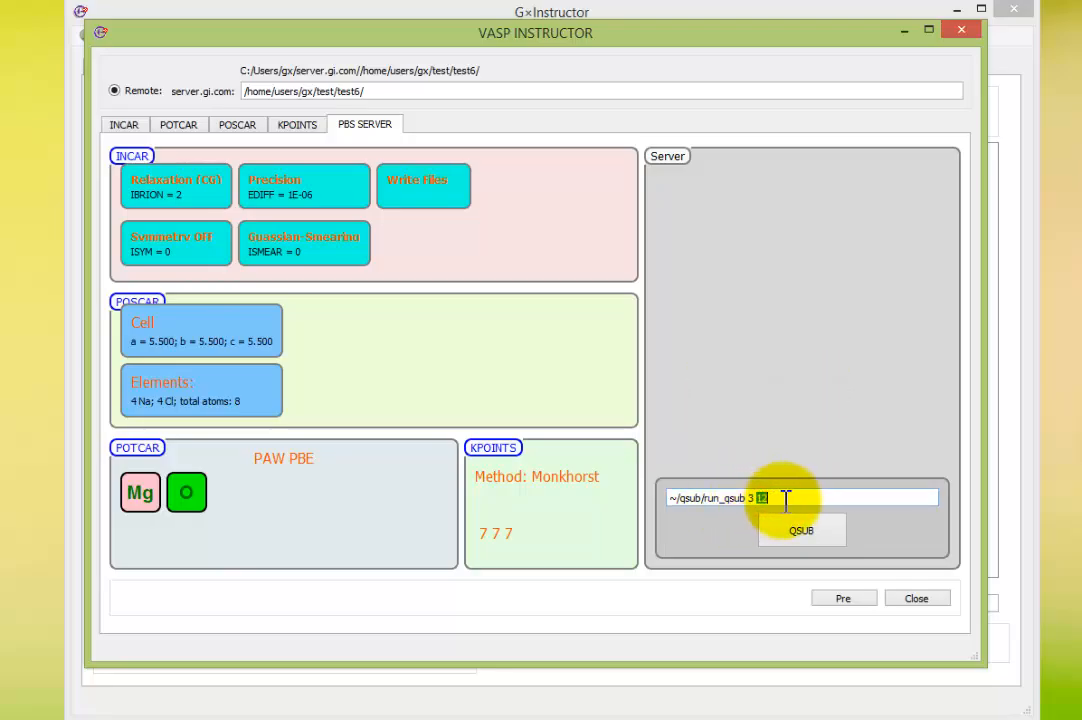
left_click(786, 499)
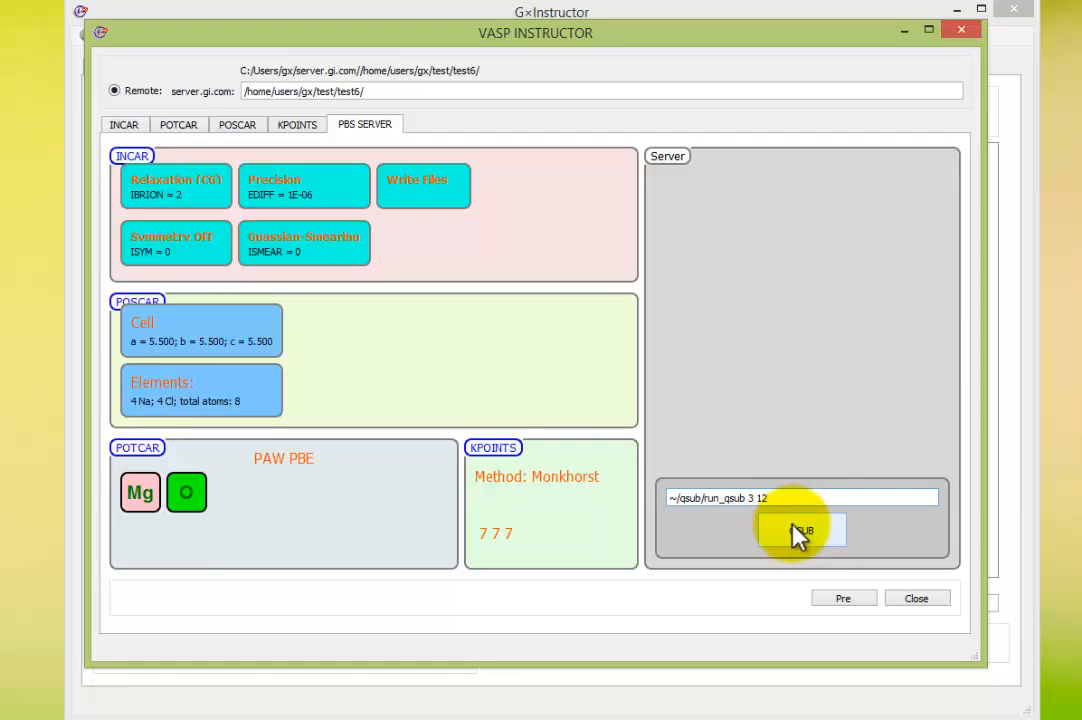
left_click(798, 533)
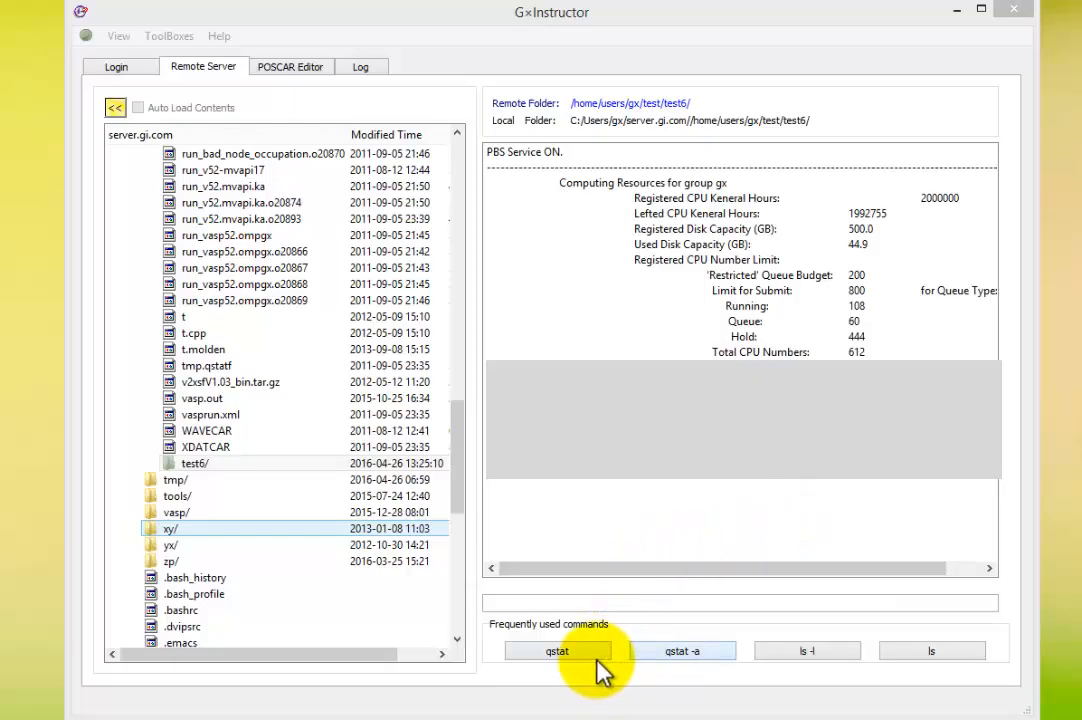
List the jobs in the server queue with qstat -a to check the submitted calculation.
left_click(667, 652)
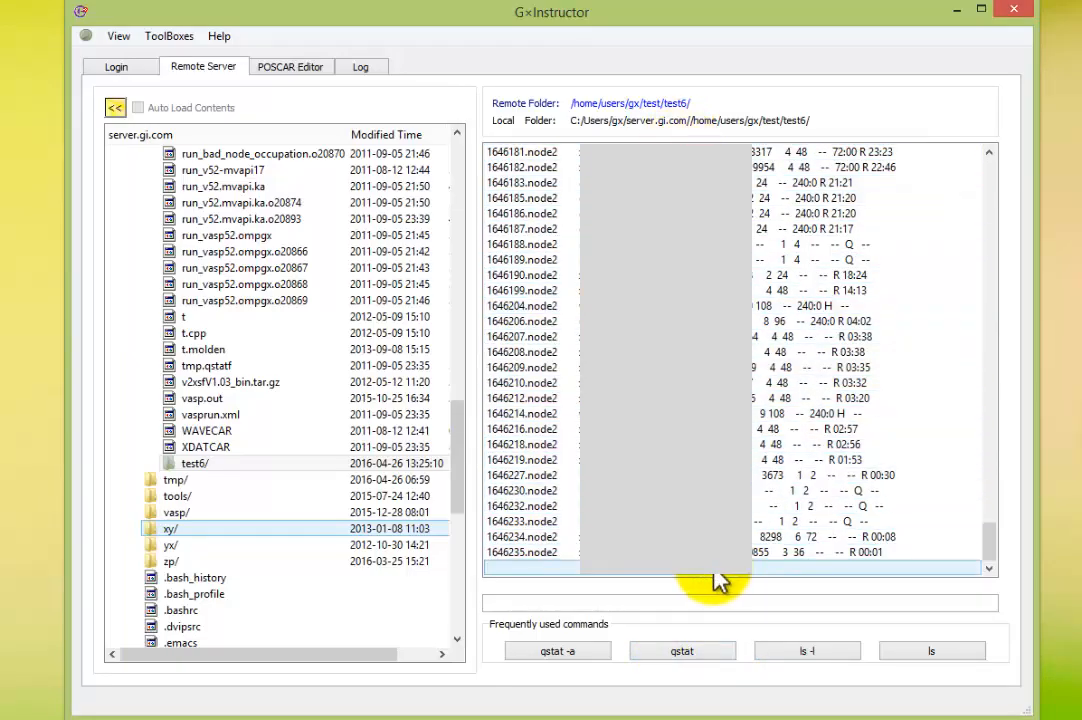
left_click(725, 603)
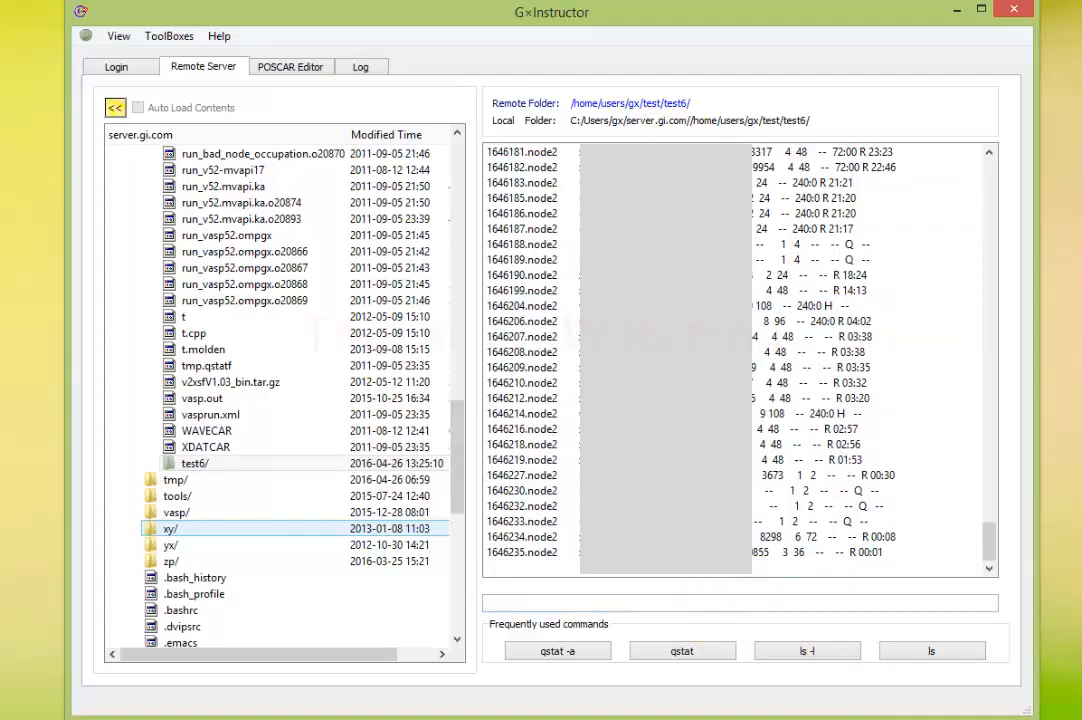